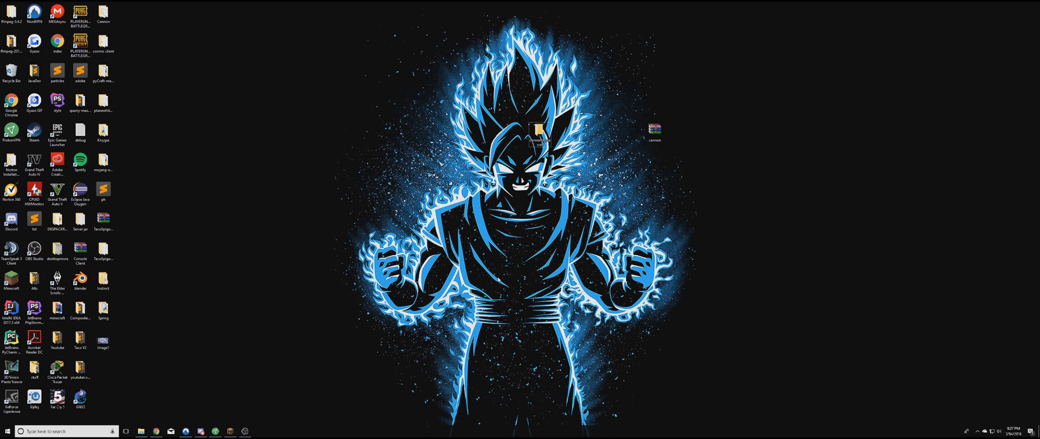
{"action": "left_click", "coordinate": [654, 135]}
{"action": "left_click", "coordinate": [654, 131]}
{"action": "left_click", "coordinate": [657, 163]}
{"action": "mouse_move", "coordinate": [625, 109]}
{"action": "left_mouse_down"}
{"action": "mouse_move", "coordinate": [700, 170]}
{"action": "mouse_move", "coordinate": [623, 112]}
{"action": "mouse_move", "coordinate": [621, 98]}
{"action": "left_mouse_up"}
{"action": "left_click", "coordinate": [692, 183]}
Open the cannontestserver folder and the cannon archive, and extract the TacoSpigot-1.8.8 jar into the folder
{"action": "left_click", "coordinate": [537, 131]}
{"action": "double_click", "coordinate": [539, 135]}
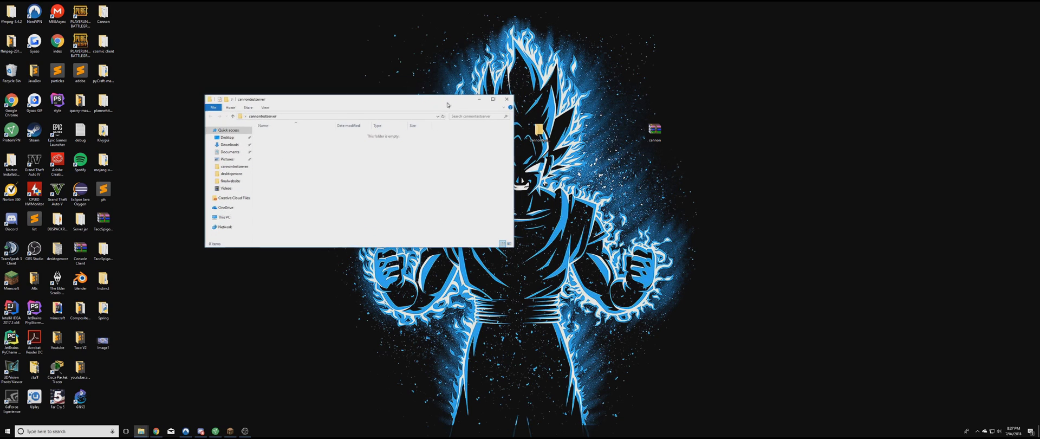
{"action": "double_click", "coordinate": [657, 130]}
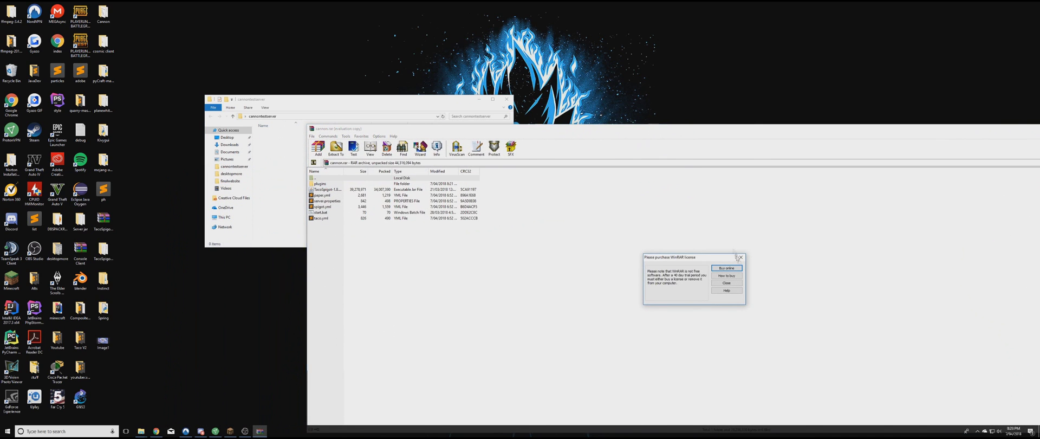
{"action": "left_click", "coordinate": [741, 258]}
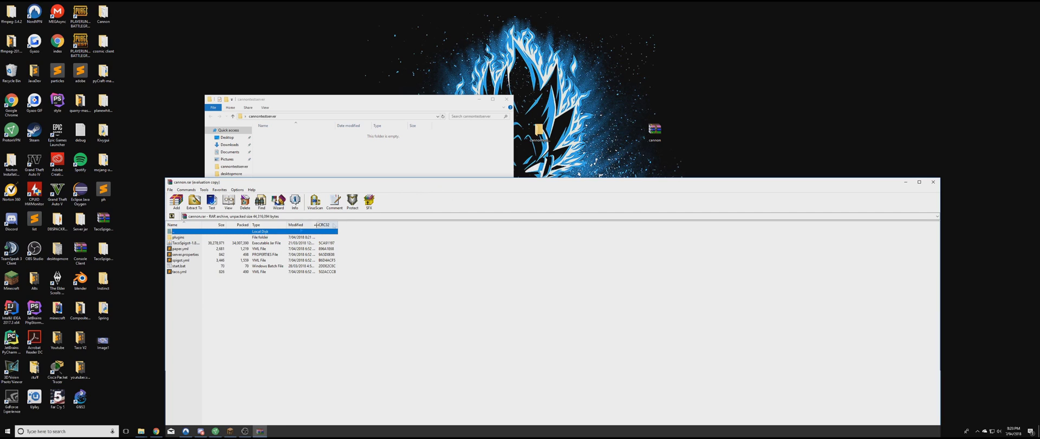
{"action": "left_click_drag", "start_coordinate": [185, 242], "coordinate": [308, 154]}
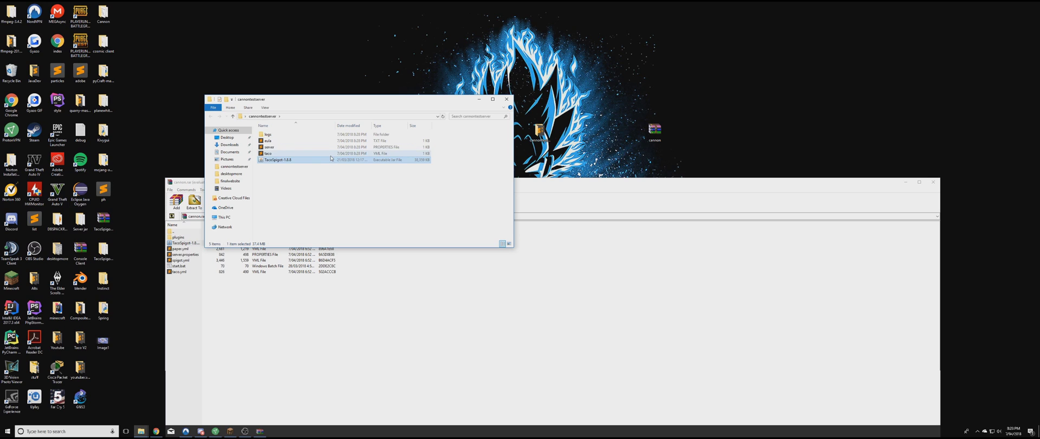
Set eula to true in the server folder's eula file, then save and close it
{"action": "right_click", "coordinate": [271, 143]}
{"action": "left_click", "coordinate": [273, 147]}
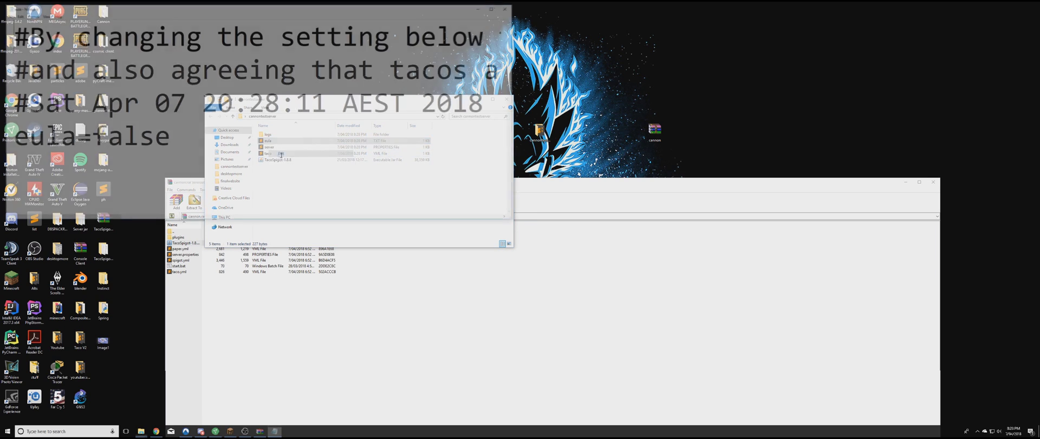
{"action": "left_click_drag", "start_coordinate": [174, 148], "coordinate": [89, 140]}
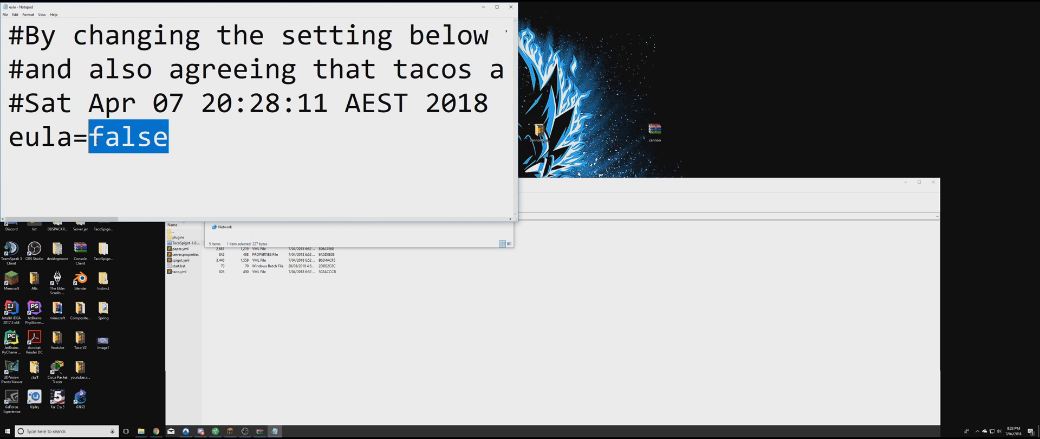
{"action": "type", "text": "true"}
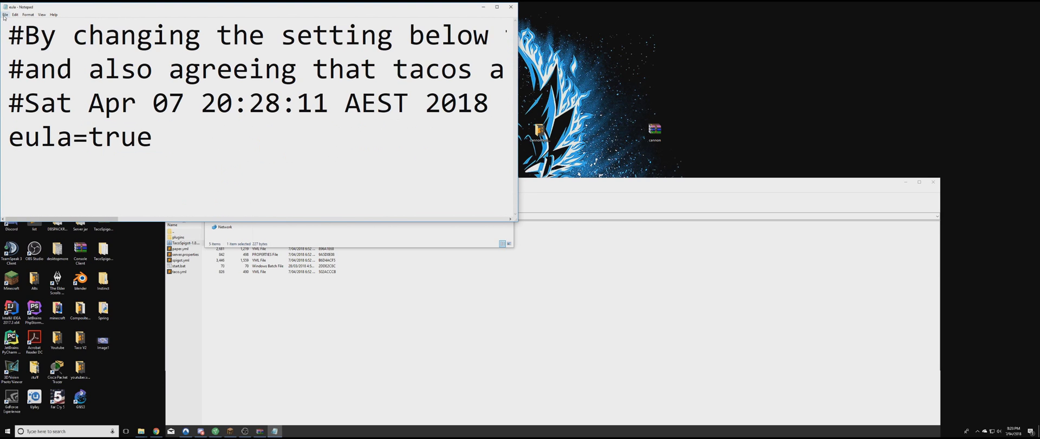
{"action": "left_click", "coordinate": [5, 15]}
{"action": "left_click", "coordinate": [16, 36]}
{"action": "left_click", "coordinate": [509, 7]}
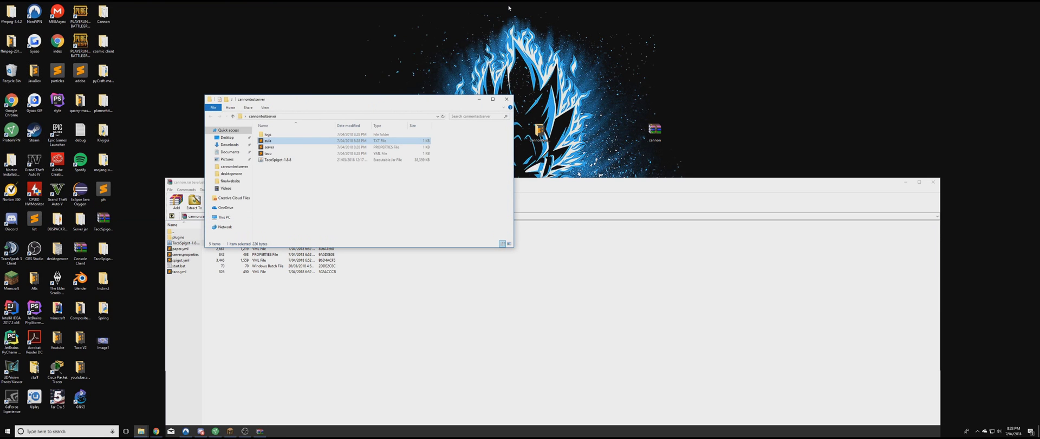
{"action": "left_click", "coordinate": [279, 189]}
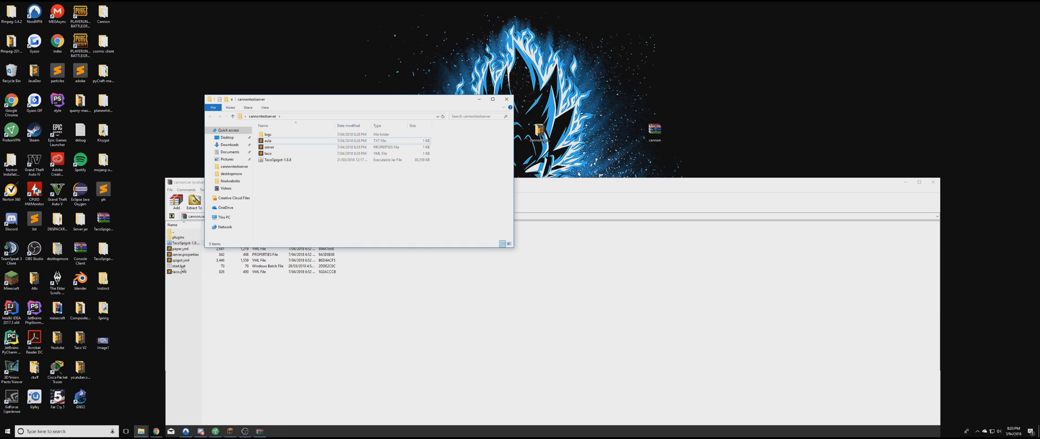
Extract start.bat from the archive into the cannontestserver folder and open it for editing
{"action": "left_click_drag", "start_coordinate": [179, 265], "coordinate": [280, 171]}
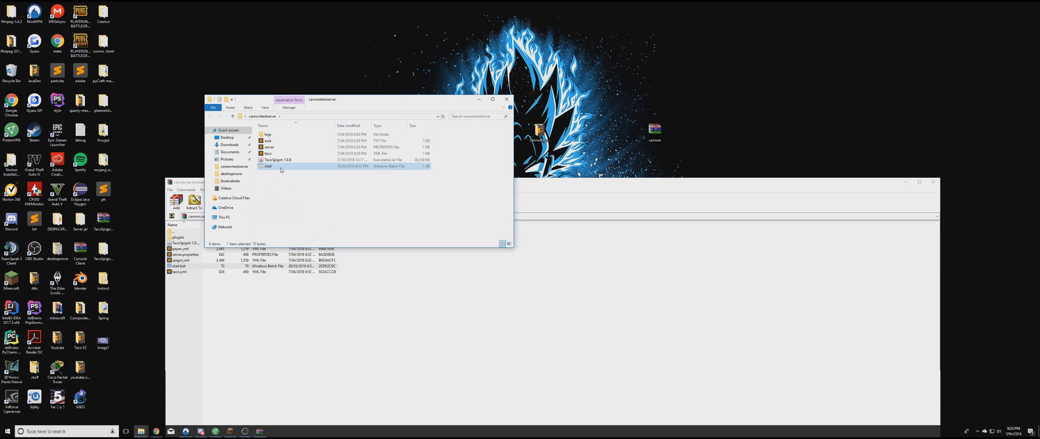
{"action": "right_click", "coordinate": [295, 170]}
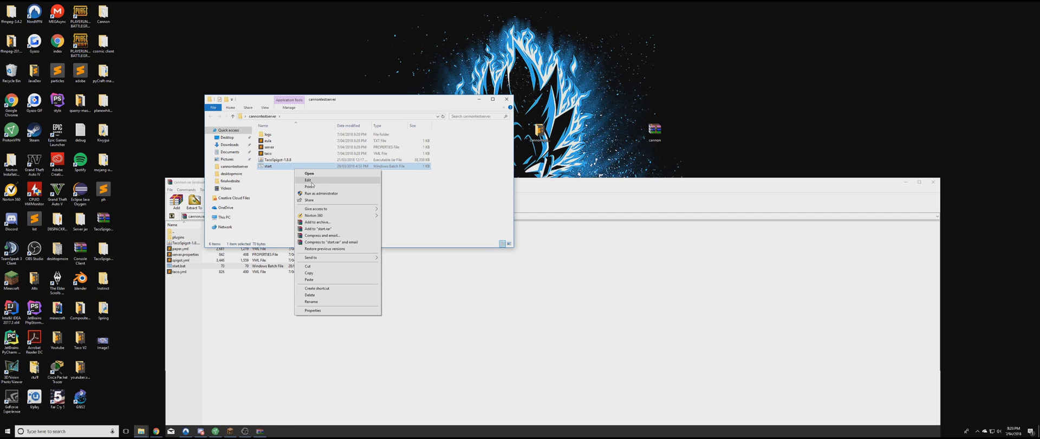
{"action": "left_click", "coordinate": [312, 184]}
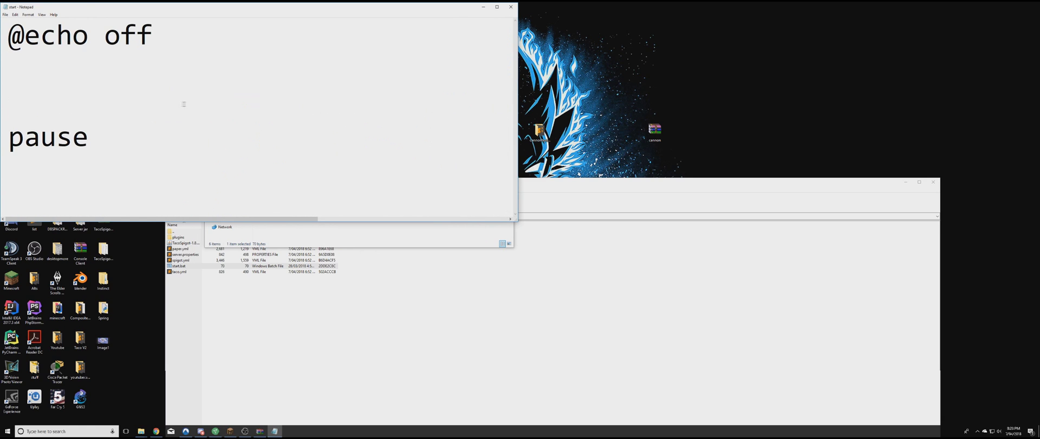
Review the Xmx and Xms memory values in the start script and close it without changes
{"action": "left_click_drag", "start_coordinate": [153, 103], "coordinate": [217, 103]}
{"action": "left_click_drag", "start_coordinate": [319, 102], "coordinate": [377, 103]}
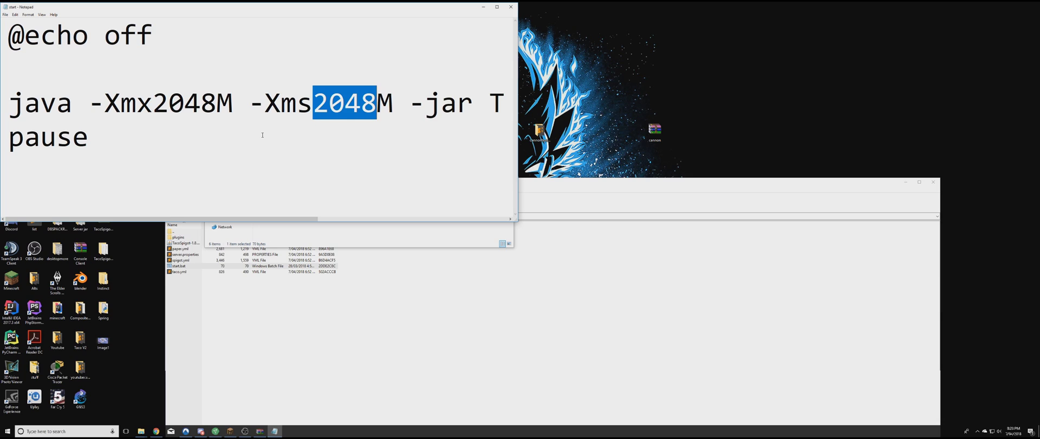
{"action": "left_click_drag", "start_coordinate": [152, 105], "coordinate": [216, 103]}
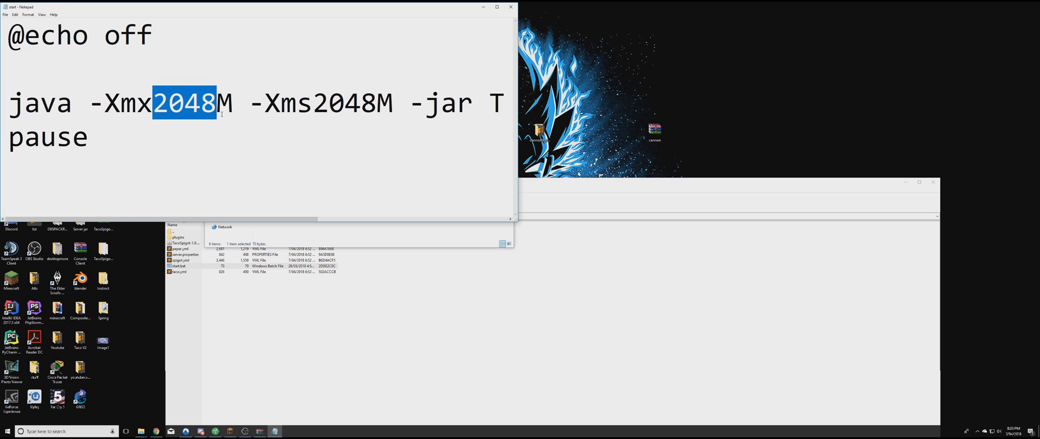
{"action": "left_click_drag", "start_coordinate": [377, 103], "coordinate": [314, 103]}
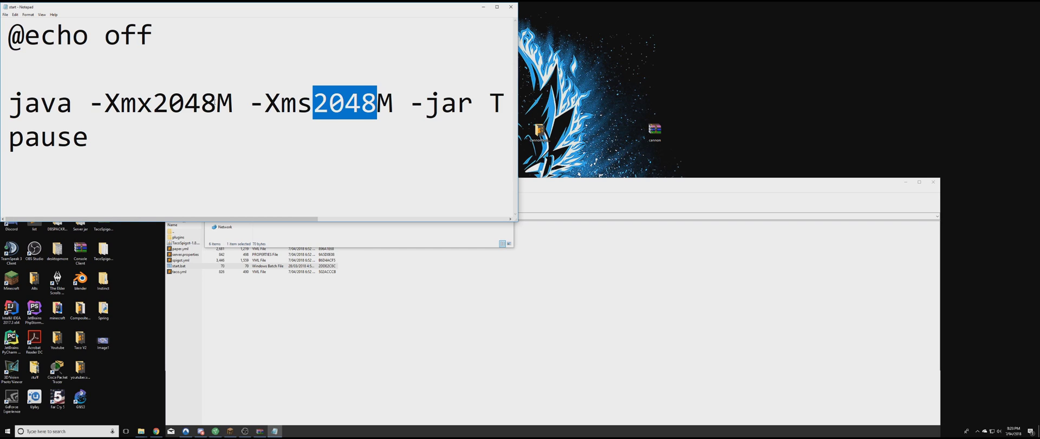
{"action": "mouse_move", "coordinate": [216, 102]}
{"action": "left_mouse_down"}
{"action": "mouse_move", "coordinate": [154, 104]}
{"action": "mouse_move", "coordinate": [191, 121]}
{"action": "mouse_move", "coordinate": [214, 101]}
{"action": "left_mouse_up"}
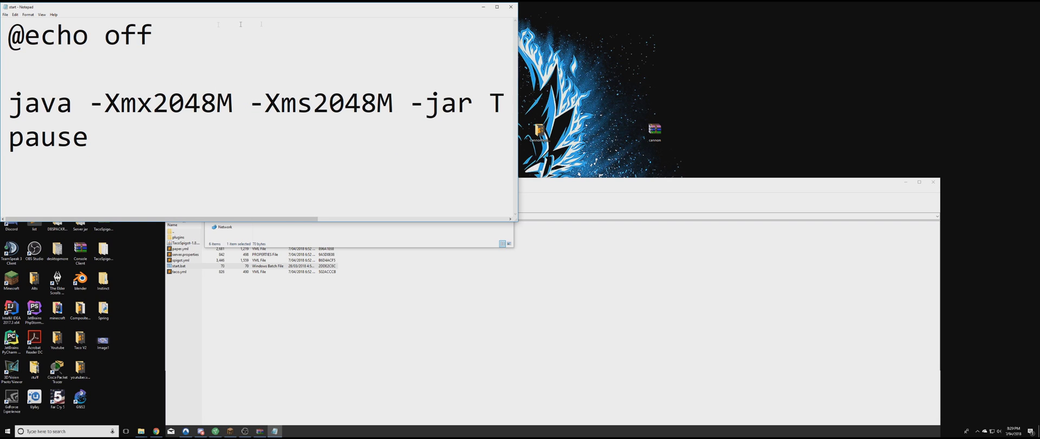
{"action": "left_click", "coordinate": [511, 7]}
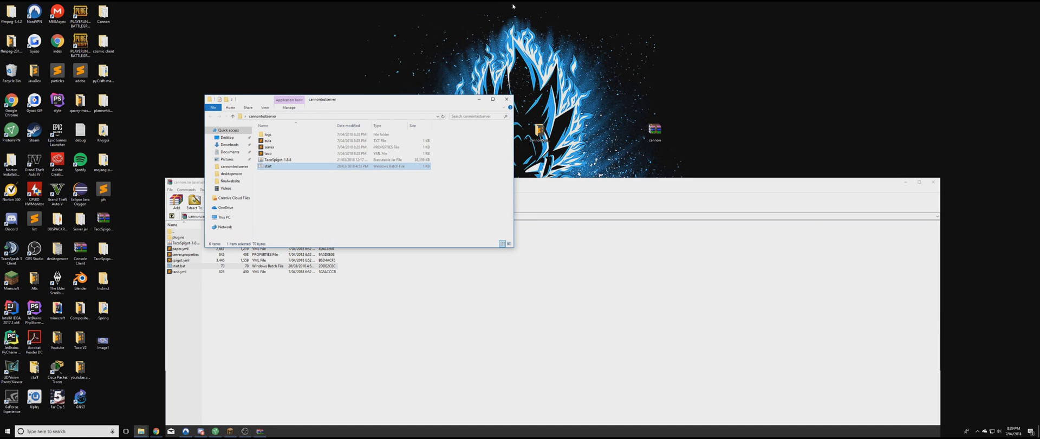
Run the start batch file to launch the server, and arrange the console and folder windows side by side
{"action": "left_click", "coordinate": [280, 185]}
{"action": "double_click", "coordinate": [306, 168]}
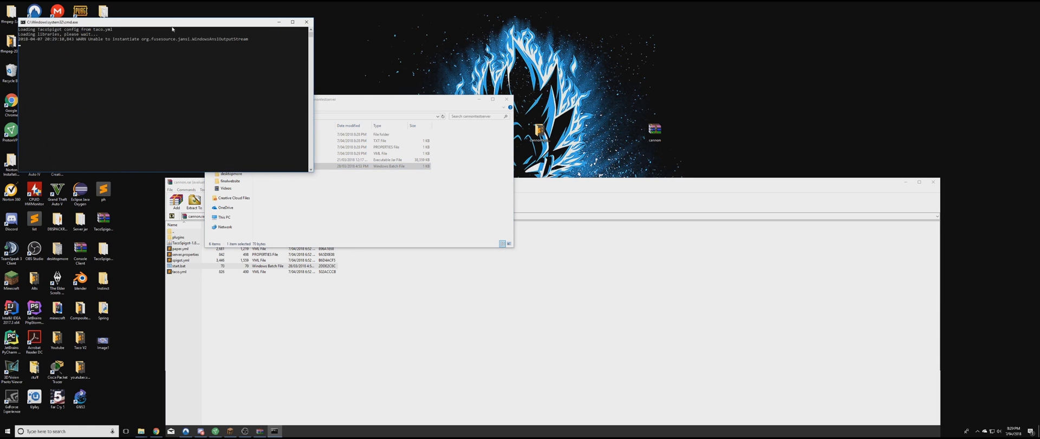
{"action": "left_click_drag", "start_coordinate": [170, 24], "coordinate": [251, 50]}
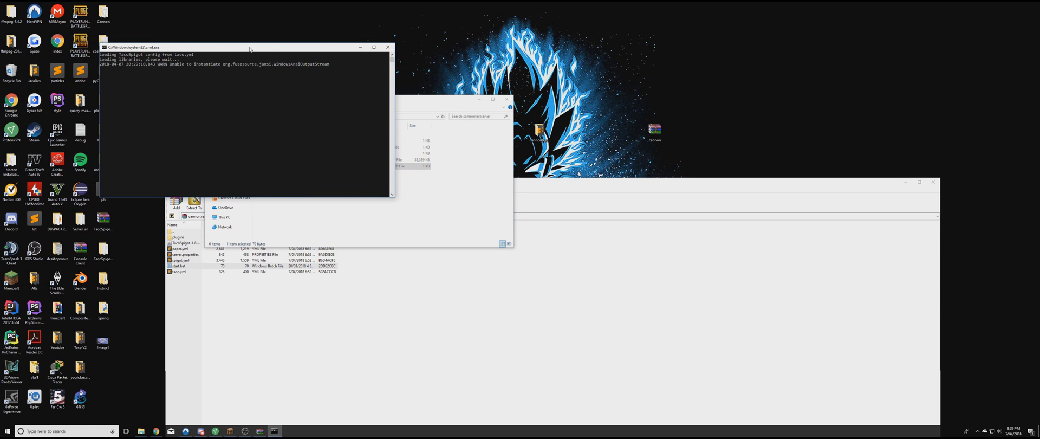
{"action": "left_click", "coordinate": [441, 193]}
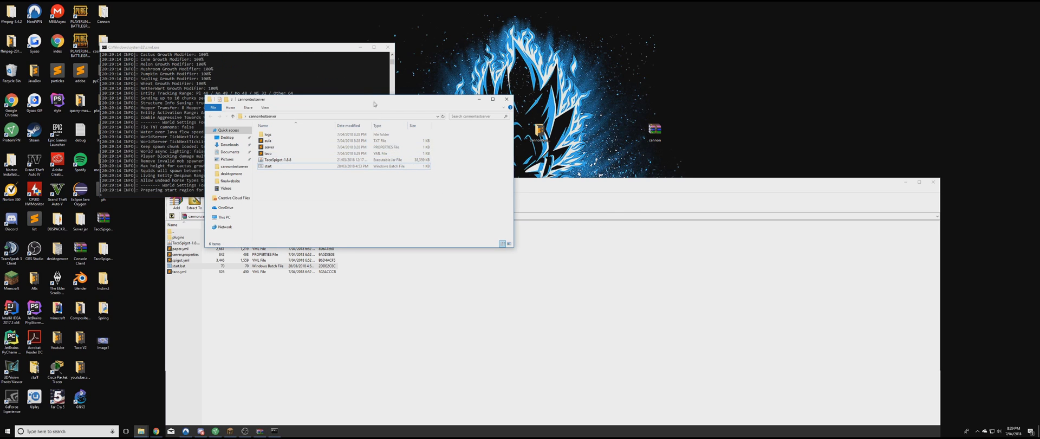
{"action": "left_click_drag", "start_coordinate": [373, 102], "coordinate": [585, 100]}
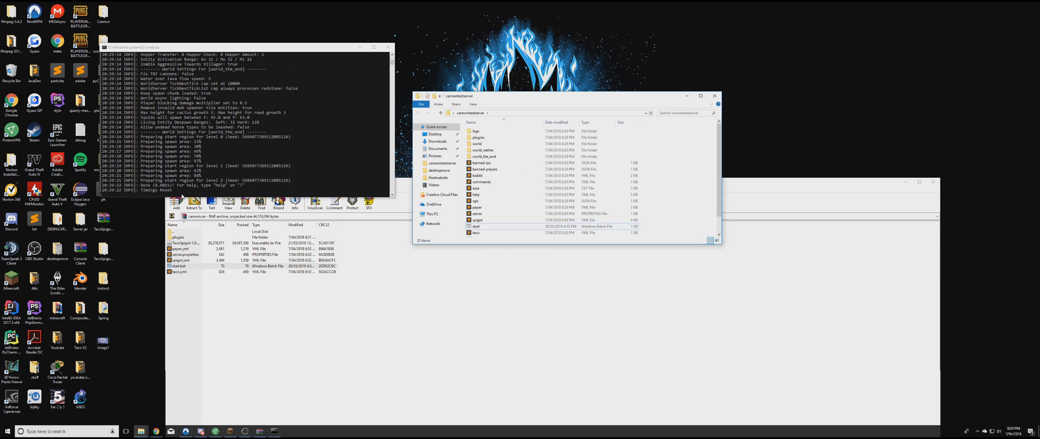
Grant operator status to the player's username with the op command in the server console
{"action": "left_click", "coordinate": [293, 186]}
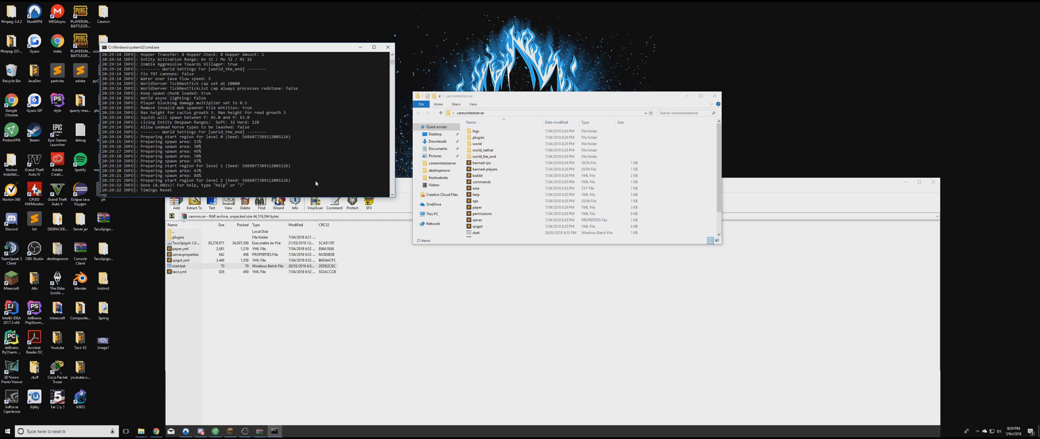
{"action": "type", "text": "op scare"}
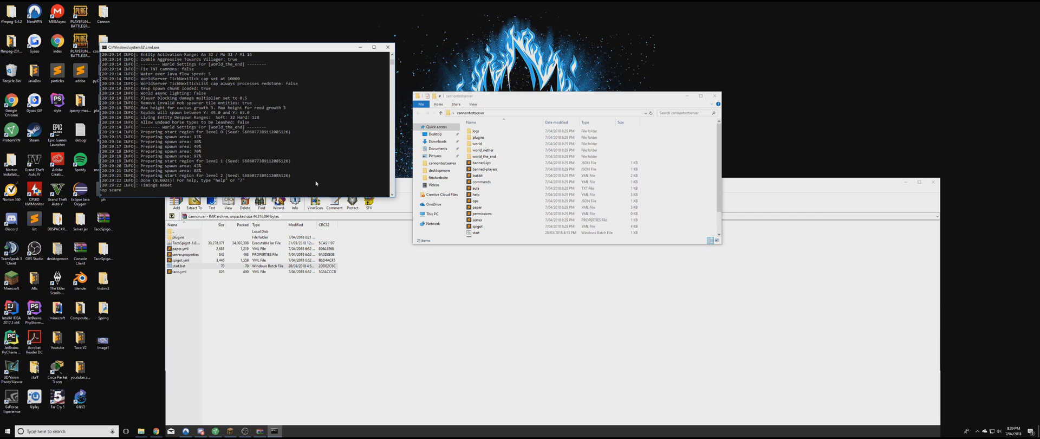
{"action": "key", "text": "Return"}
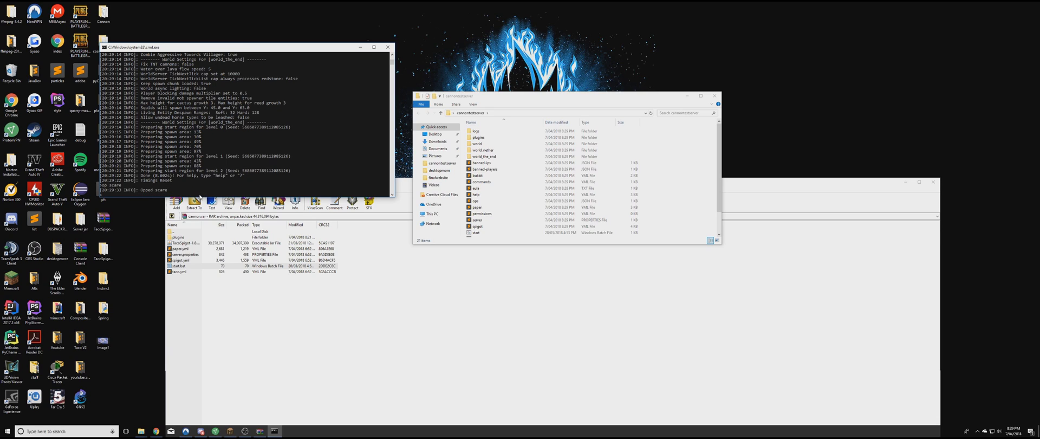
Stop the server with the stop command and close its console
{"action": "left_click", "coordinate": [279, 181]}
{"action": "type", "text": "stop"}
{"action": "key", "text": "Return"}
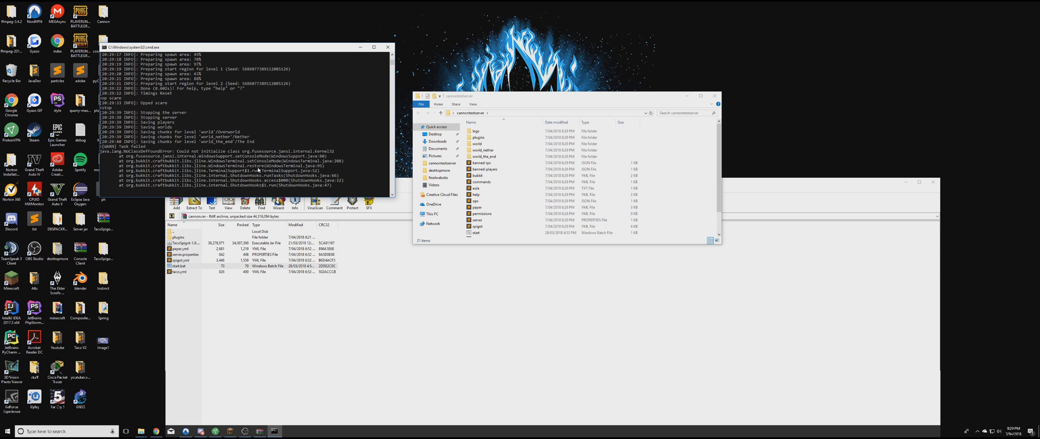
{"action": "key", "text": "Return"}
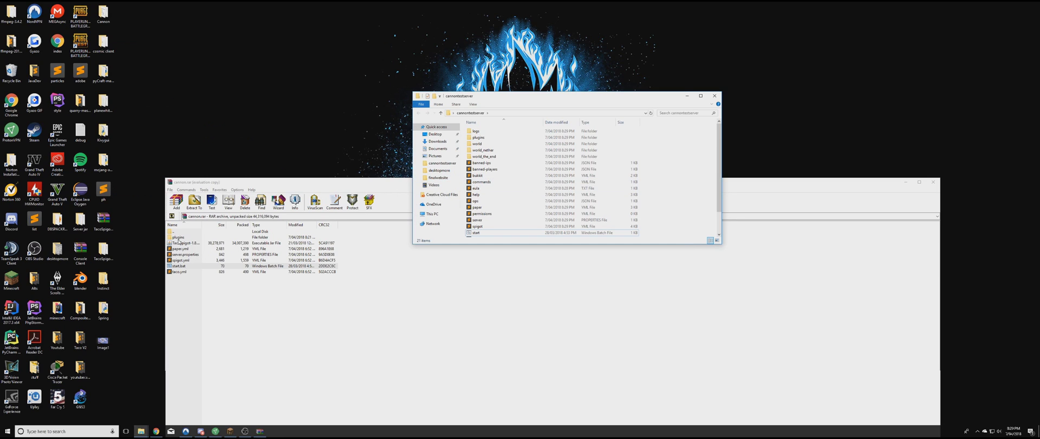
Extract the plugins folder, paper.yml, server.properties, spigot.yml and taco.yml from the archive into cannontestserver, replacing the existing files
{"action": "left_click", "coordinate": [194, 286]}
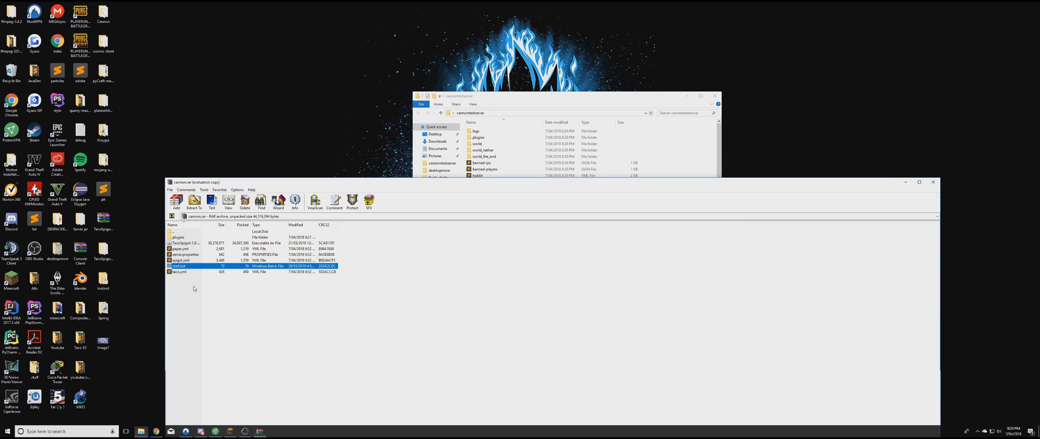
{"action": "left_click_drag", "start_coordinate": [508, 103], "coordinate": [665, 63]}
{"action": "left_click", "coordinate": [199, 296]}
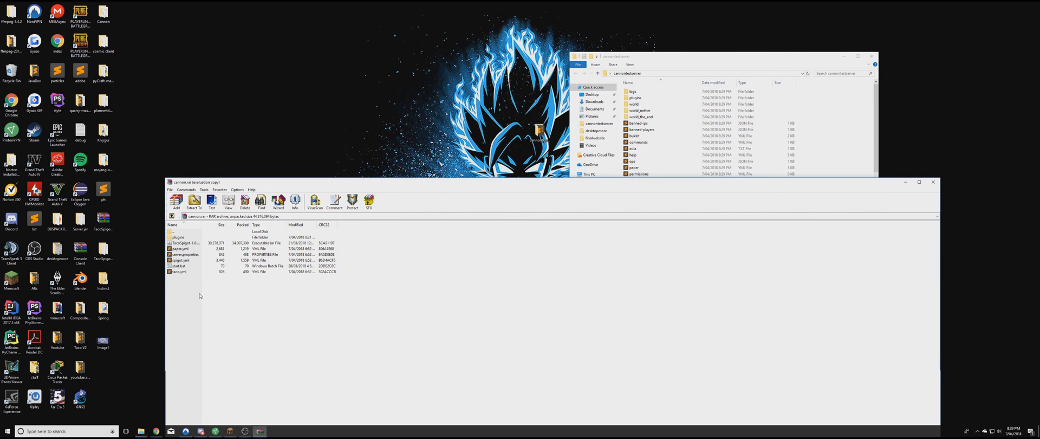
{"action": "left_click", "coordinate": [183, 272]}
{"action": "left_click", "coordinate": [187, 261], "text": "ctrl"}
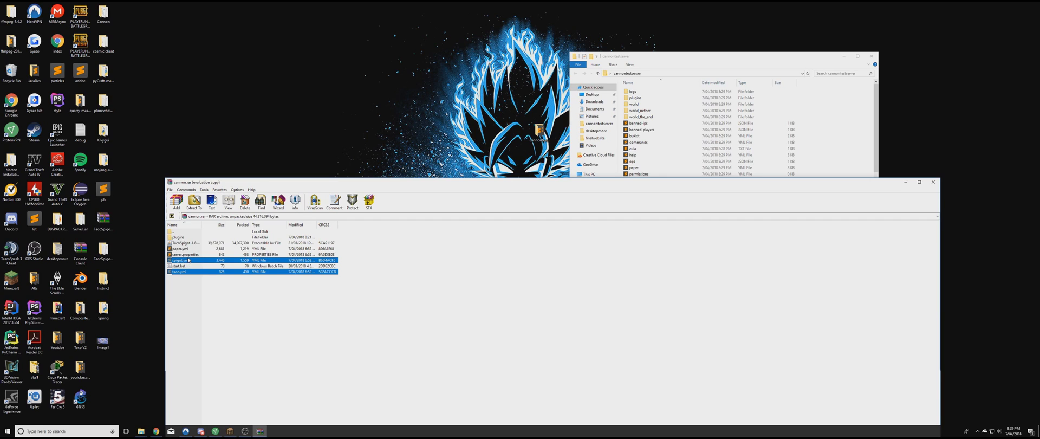
{"action": "left_click", "coordinate": [189, 255], "text": "ctrl"}
{"action": "left_click", "coordinate": [190, 249], "text": "ctrl"}
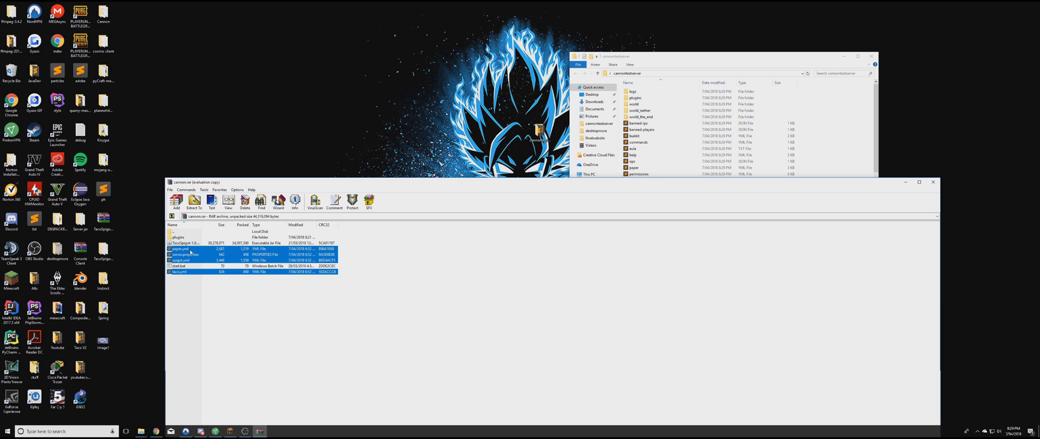
{"action": "left_click", "coordinate": [188, 238], "text": "ctrl"}
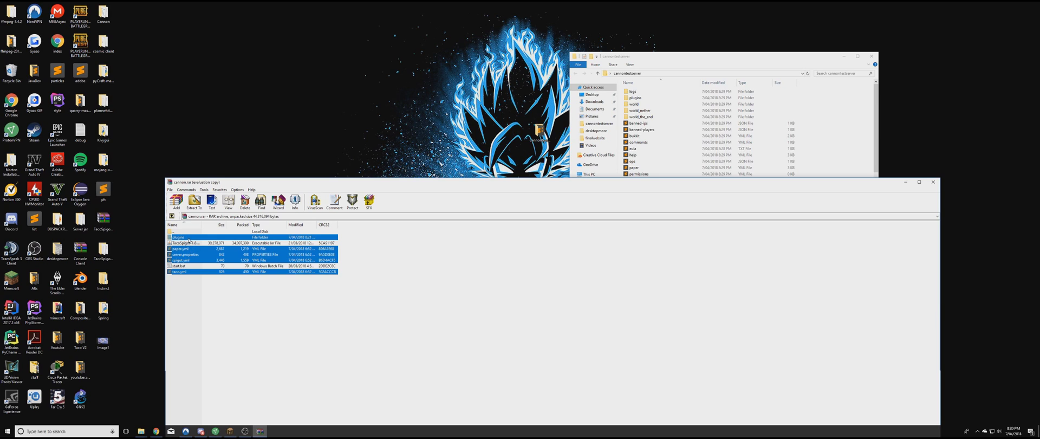
{"action": "left_click_drag", "start_coordinate": [638, 217], "coordinate": [833, 145]}
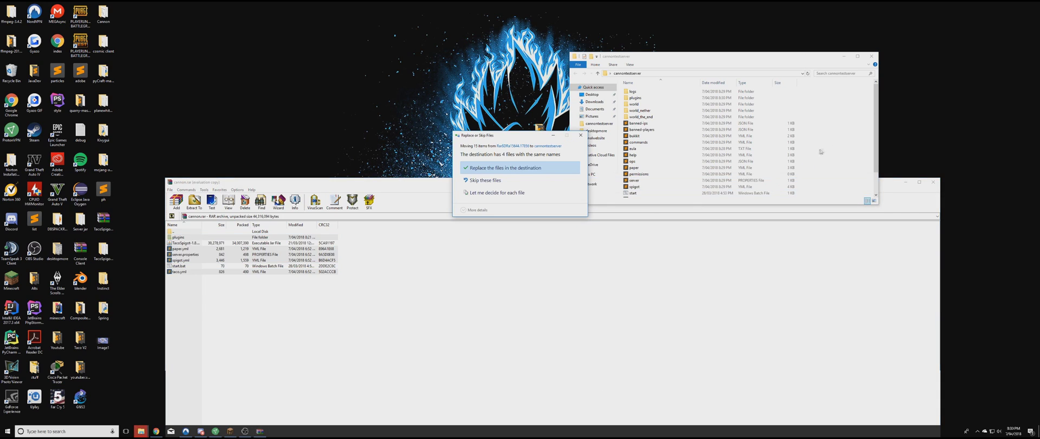
{"action": "left_click", "coordinate": [496, 168]}
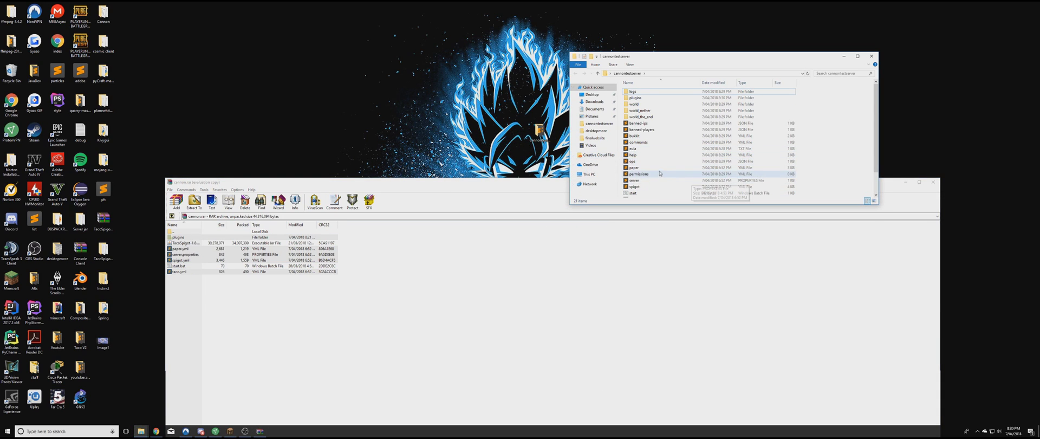
Open the plugins folder inside cannontestserver to check the extracted plugins
{"action": "scroll", "coordinate": [661, 168], "scroll_direction": "down", "scroll_amount": 1}
{"action": "scroll", "coordinate": [669, 151], "scroll_direction": "up", "scroll_amount": 1}
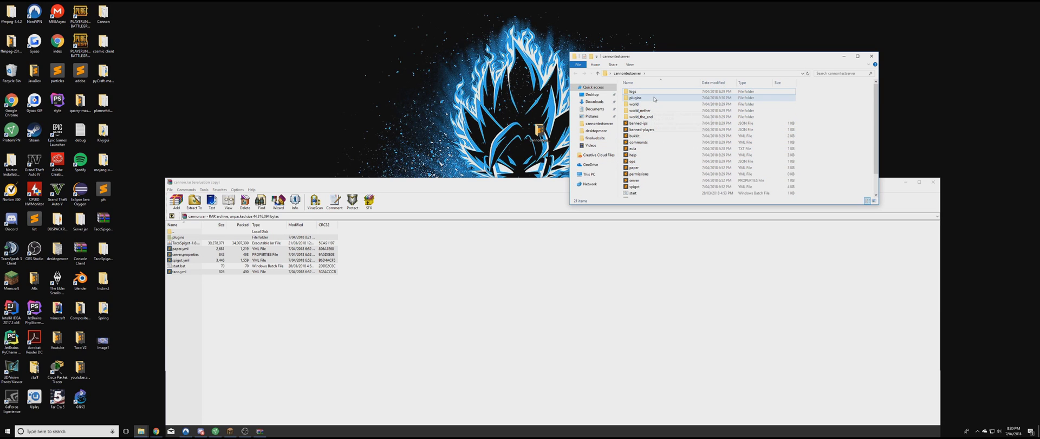
{"action": "double_click", "coordinate": [635, 98]}
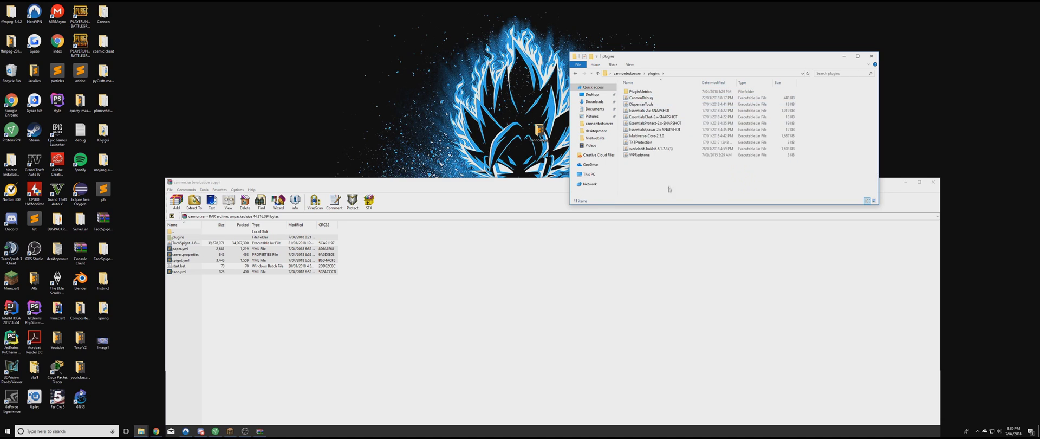
Return to the cannontestserver folder and run the start batch file to launch the server with the extracted plugins
{"action": "left_click_drag", "start_coordinate": [668, 189], "coordinate": [636, 105]}
{"action": "left_click", "coordinate": [626, 73]}
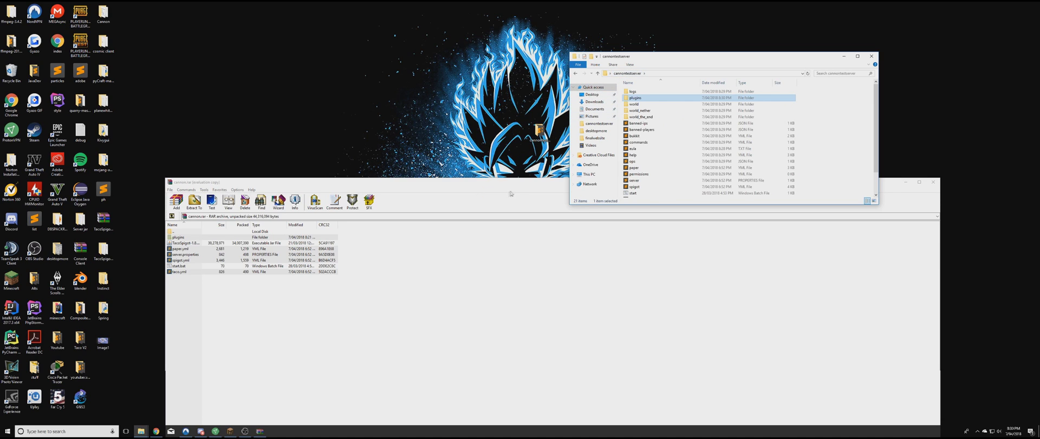
{"action": "scroll", "coordinate": [683, 154], "scroll_direction": "down", "scroll_amount": 1}
{"action": "scroll", "coordinate": [683, 154], "scroll_direction": "down", "scroll_amount": 1}
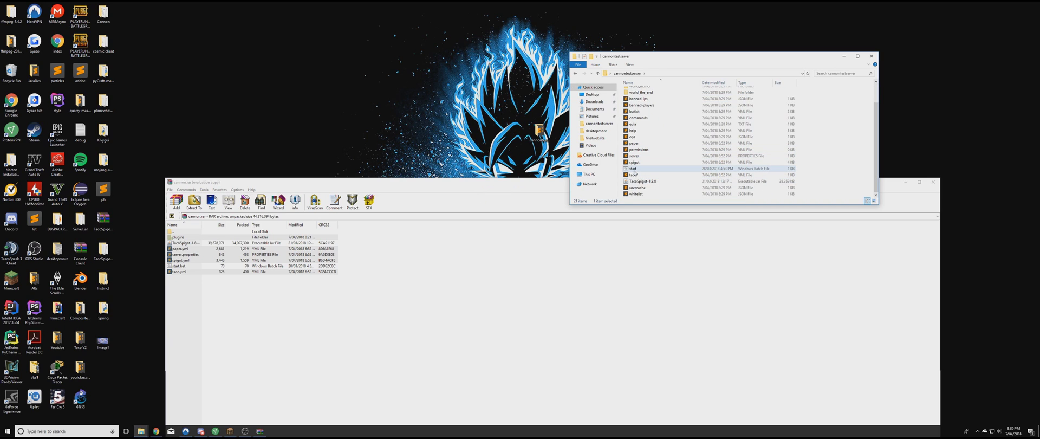
{"action": "double_click", "coordinate": [635, 169]}
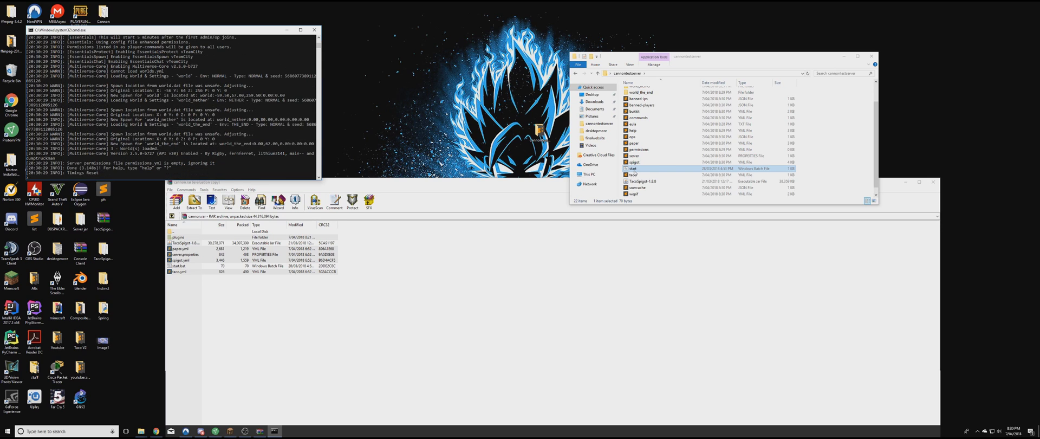
Shut down the server with the stop command and close its console
{"action": "left_click", "coordinate": [185, 173]}
{"action": "type", "text": "stop"}
{"action": "key", "text": "Return"}
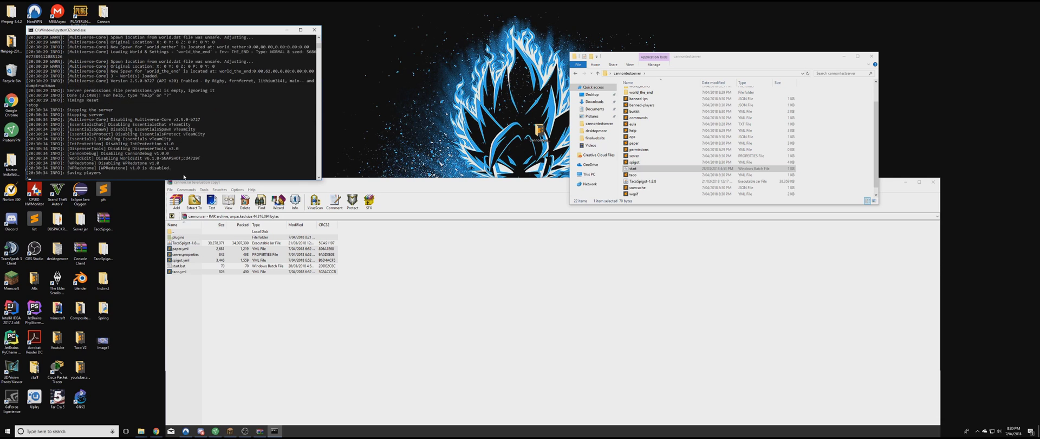
{"action": "key", "text": "Return"}
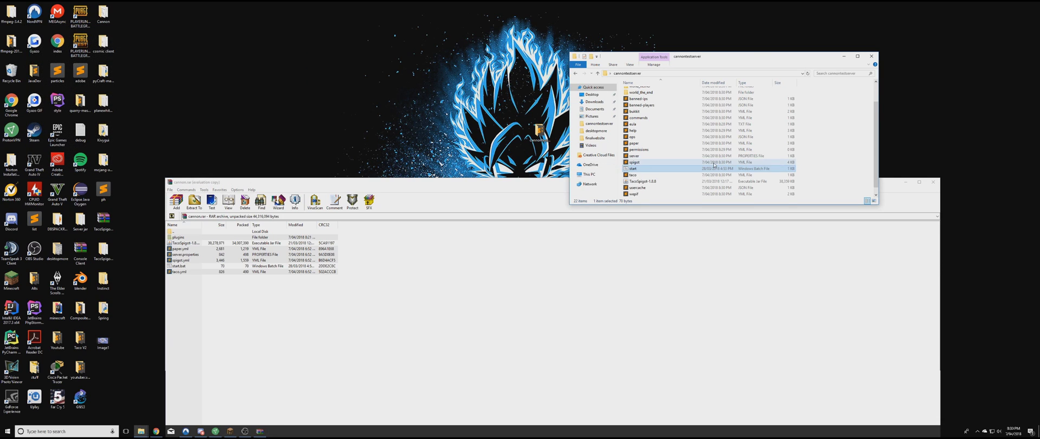
Open the config file from the TntProtection folder inside plugins in Notepad
{"action": "scroll", "coordinate": [650, 119], "scroll_direction": "up", "scroll_amount": 2}
{"action": "left_click", "coordinate": [648, 100]}
{"action": "double_click", "coordinate": [648, 100]}
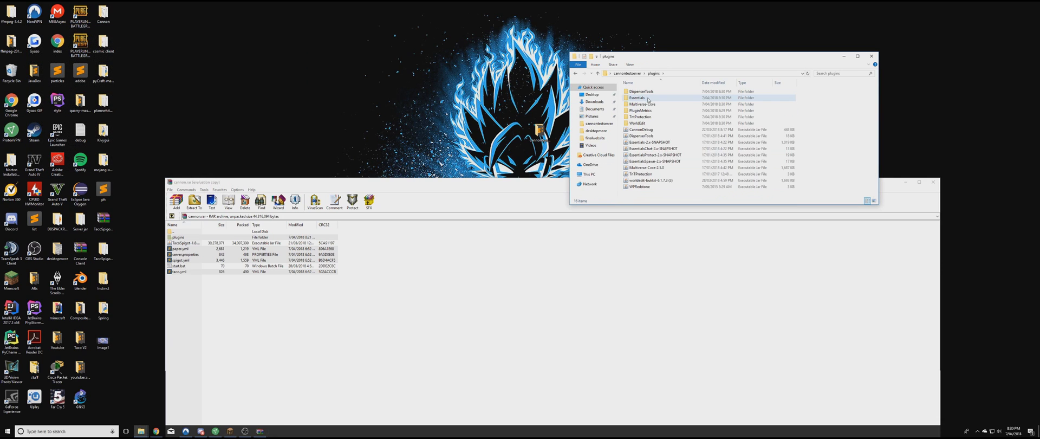
{"action": "double_click", "coordinate": [645, 96]}
{"action": "left_click", "coordinate": [646, 95]}
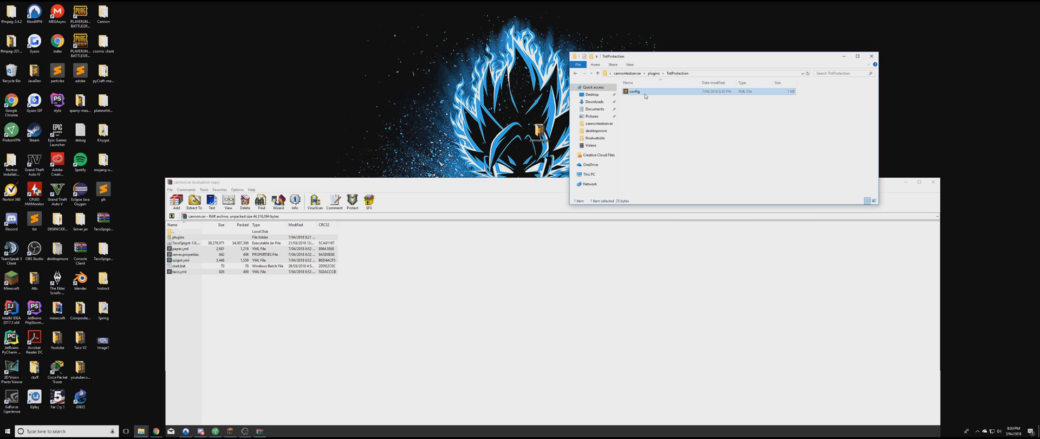
{"action": "right_click", "coordinate": [645, 96]}
{"action": "mouse_move", "coordinate": [668, 114]}
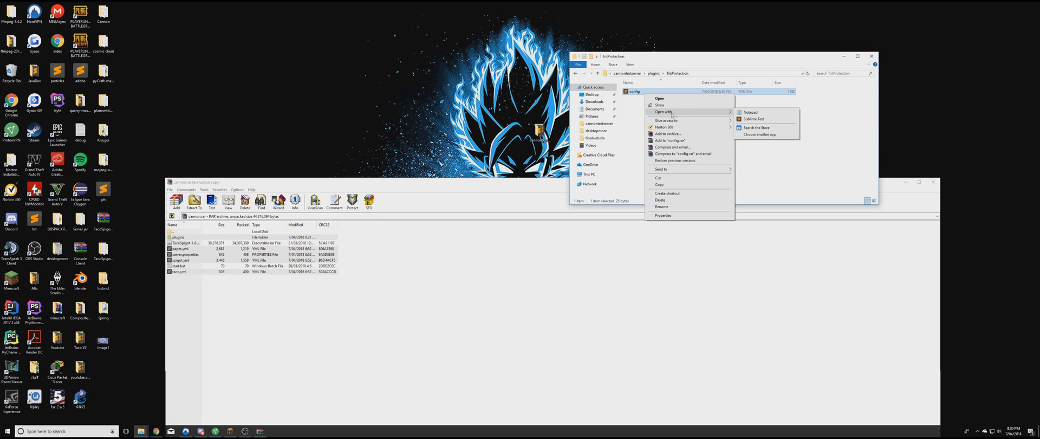
{"action": "left_click", "coordinate": [758, 112]}
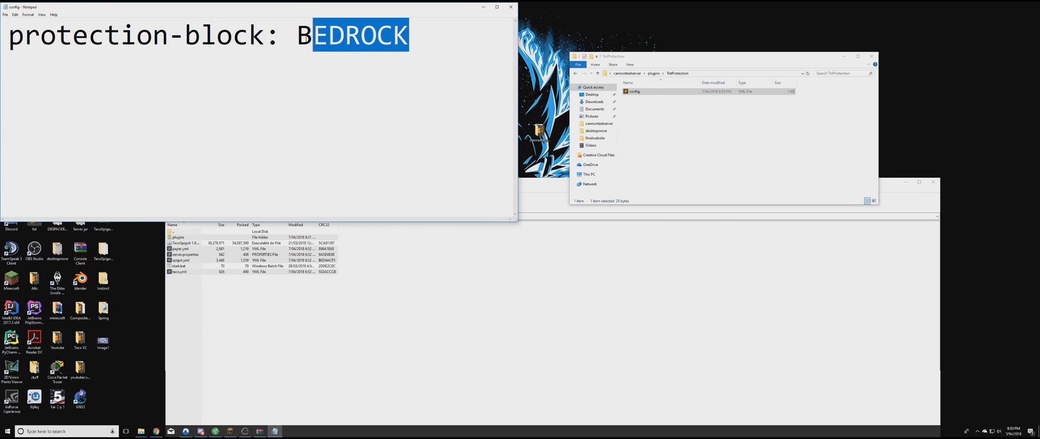
Set protection-block to 155 in the TntProtection config, then save and close the file
{"action": "left_click_drag", "start_coordinate": [306, 37], "coordinate": [297, 36]}
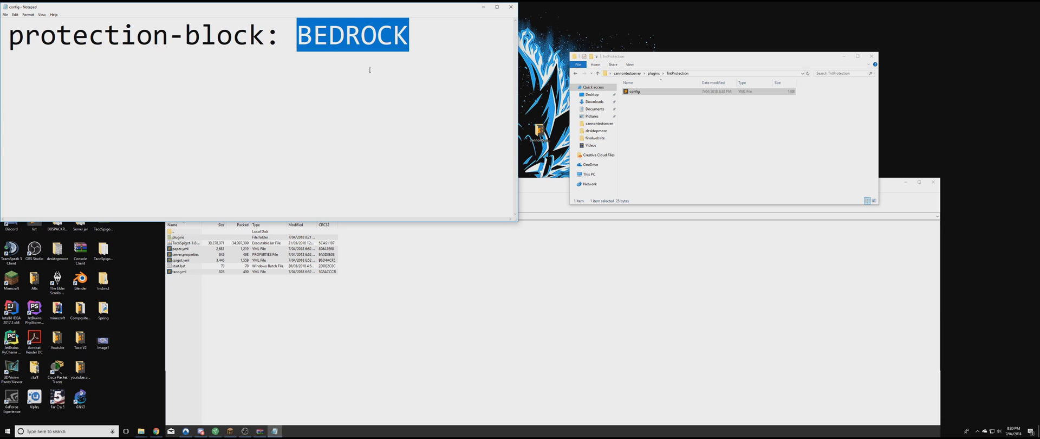
{"action": "type", "text": "COALBLOCK"}
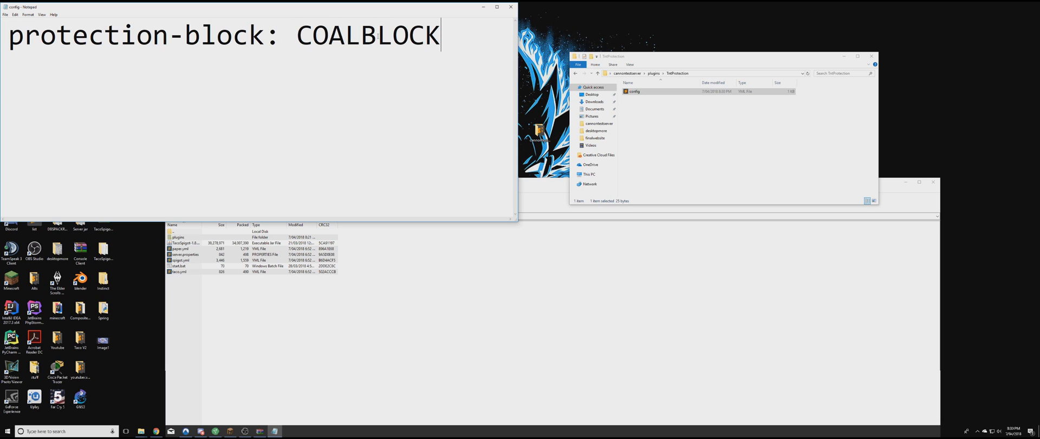
{"action": "left_click_drag", "start_coordinate": [441, 34], "coordinate": [297, 35]}
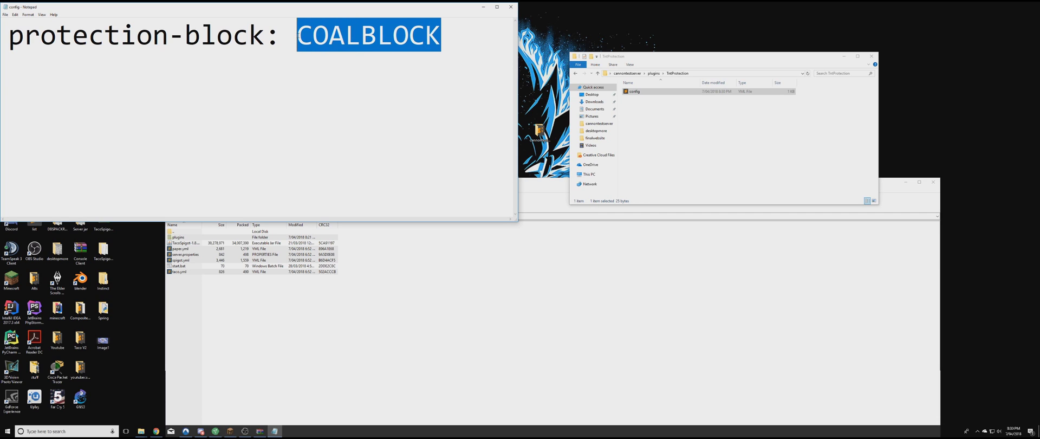
{"action": "type", "text": "155"}
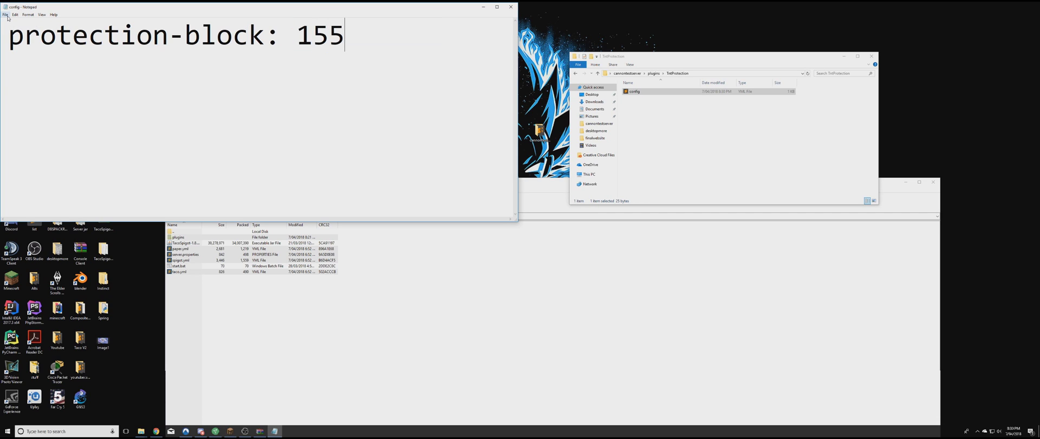
{"action": "left_click", "coordinate": [7, 17]}
{"action": "left_click", "coordinate": [22, 44]}
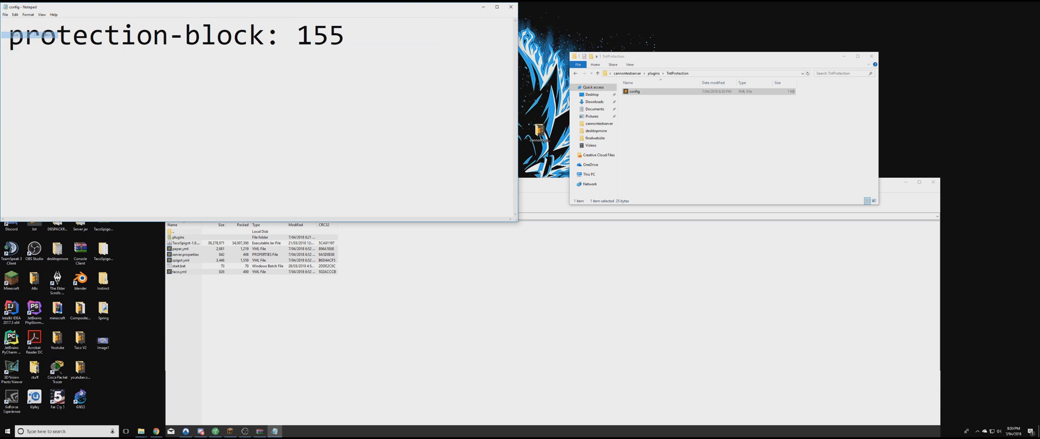
{"action": "left_click", "coordinate": [511, 7]}
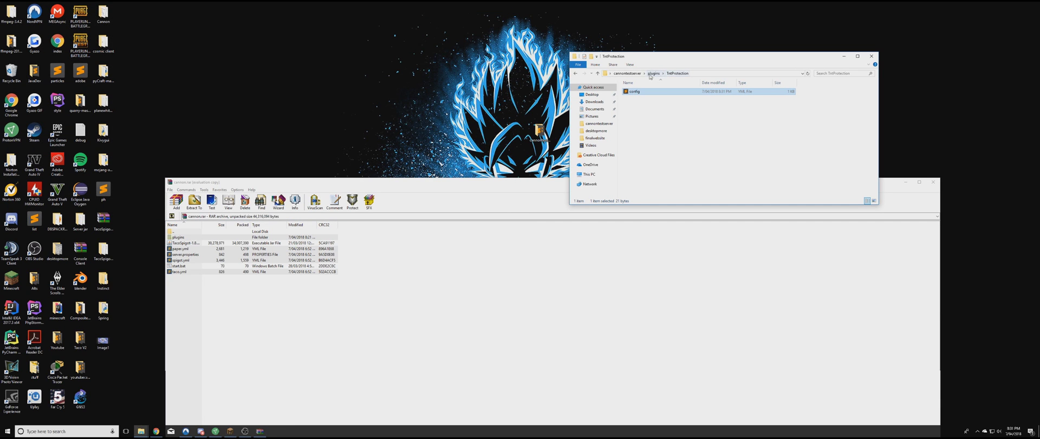
Go back to the cannontestserver folder and launch the server again with the start batch file
{"action": "left_click", "coordinate": [627, 73]}
{"action": "scroll", "coordinate": [636, 152], "scroll_direction": "down", "scroll_amount": 2}
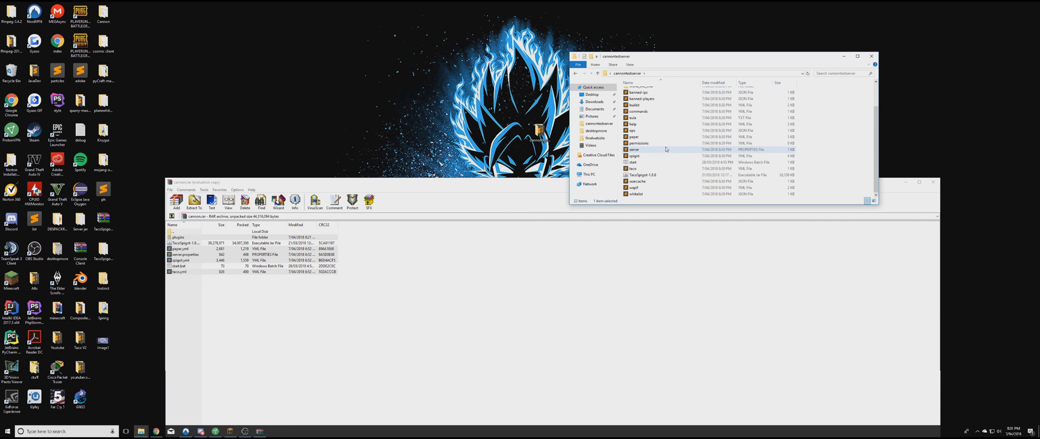
{"action": "double_click", "coordinate": [635, 163]}
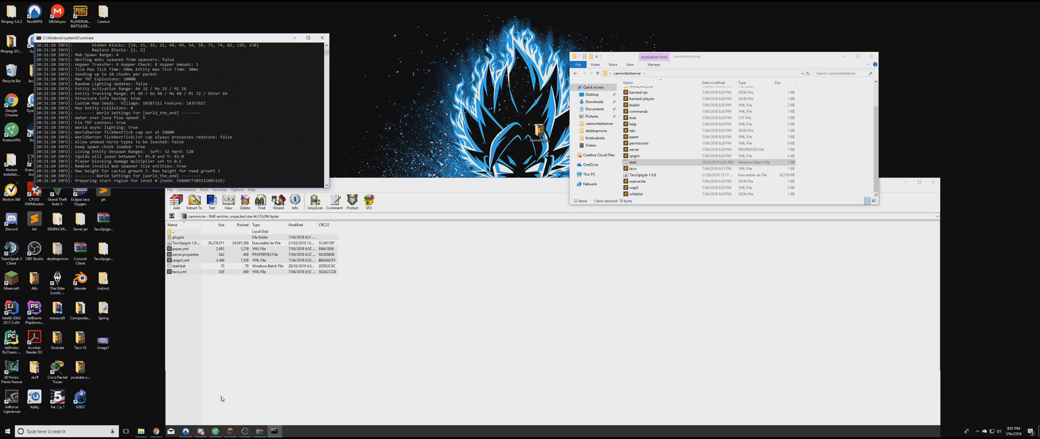
Switch to Minecraft and join the local server through Direct Connect with the address localhost
{"action": "left_click", "coordinate": [230, 431]}
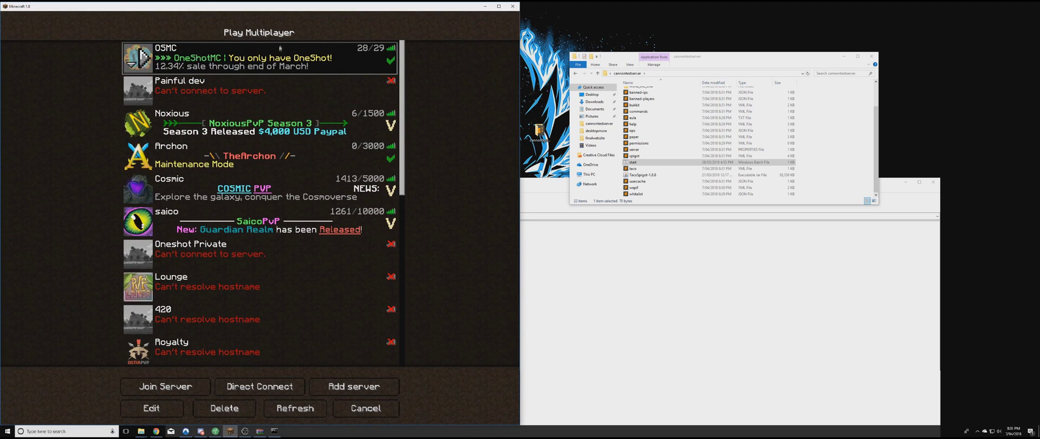
{"action": "left_click_drag", "start_coordinate": [280, 6], "coordinate": [606, 60]}
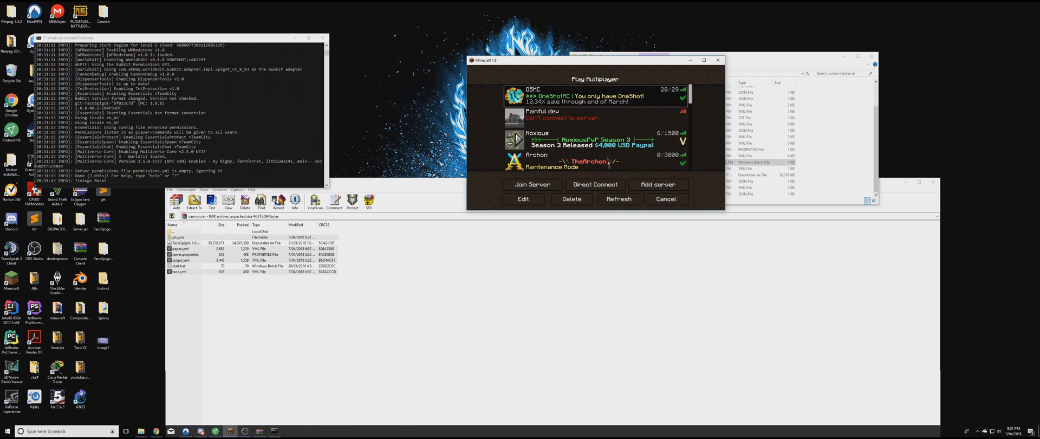
{"action": "left_click", "coordinate": [595, 184]}
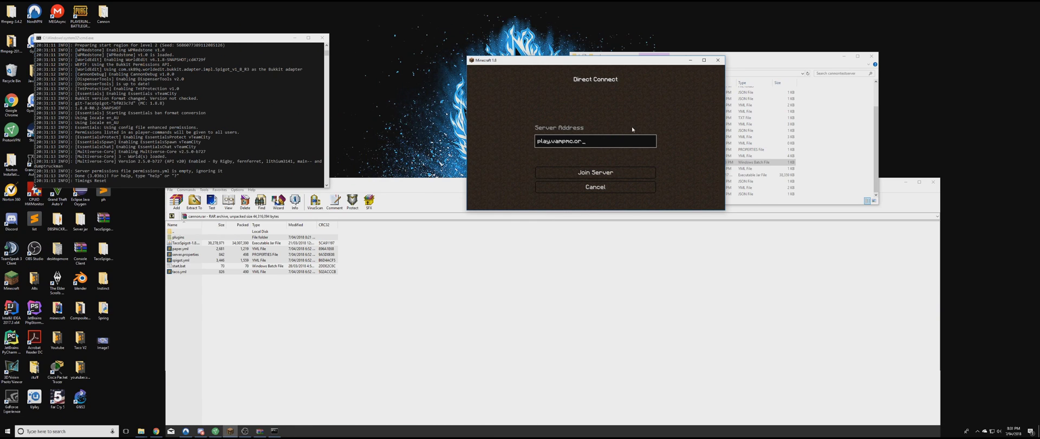
{"action": "key", "text": "BackSpace"}
{"action": "key", "text": "BackSpace"}
{"action": "key", "text": "BackSpace"}
{"action": "key", "text": "BackSpace"}
{"action": "key", "text": "BackSpace"}
{"action": "key", "text": "BackSpace"}
{"action": "key", "text": "BackSpace"}
{"action": "key", "text": "BackSpace"}
{"action": "key", "text": "BackSpace"}
{"action": "key", "text": "BackSpace"}
{"action": "key", "text": "BackSpace"}
{"action": "key", "text": "BackSpace"}
{"action": "key", "text": "BackSpace"}
{"action": "key", "text": "BackSpace"}
{"action": "type", "text": "localh"}
{"action": "key", "text": "BackSpace"}
{"action": "key", "text": "BackSpace"}
{"action": "key", "text": "BackSpace"}
{"action": "key", "text": "BackSpace"}
{"action": "key", "text": "BackSpace"}
{"action": "key", "text": "BackSpace"}
{"action": "type", "text": "localhos"}
{"action": "left_click", "coordinate": [619, 176]}
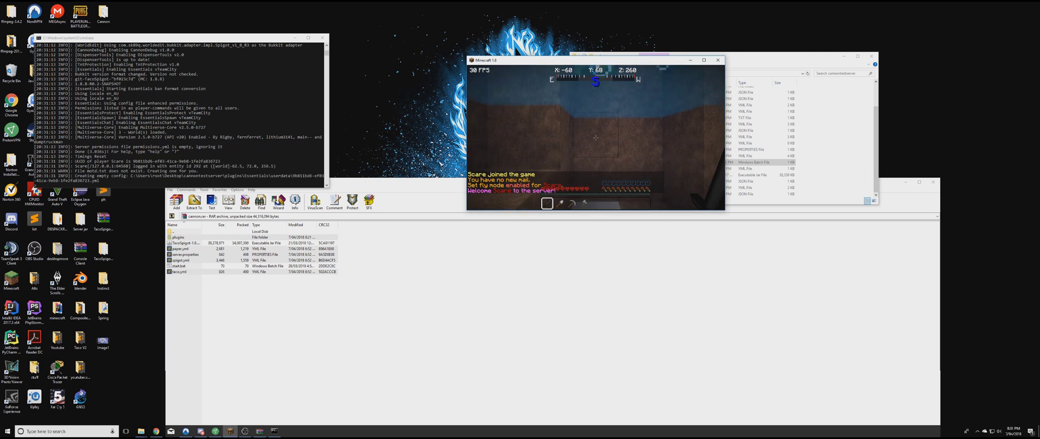
Maximize the Minecraft window, fly up above the terrain and switch to creative mode with the /gmc command
{"action": "left_click", "coordinate": [703, 60]}
{"action": "key", "text": "space"}
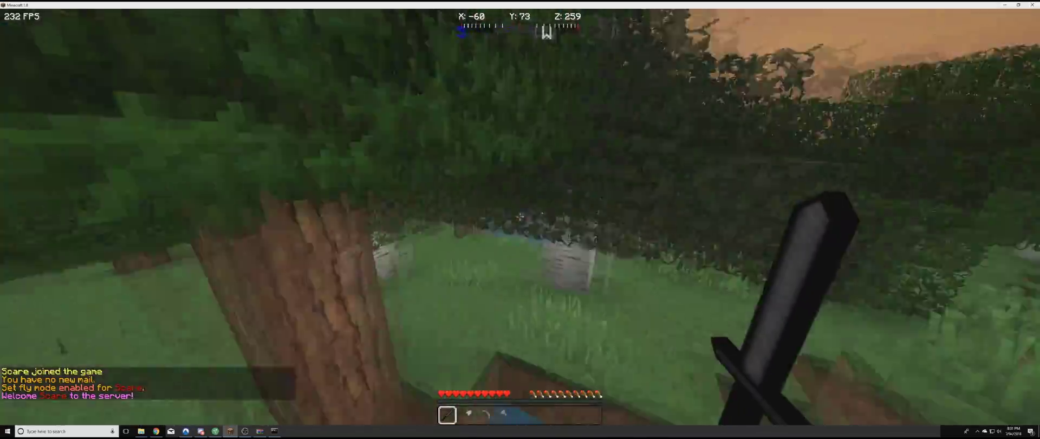
{"action": "key", "text": "w"}
{"action": "key", "text": "space"}
{"action": "key", "text": "w"}
{"action": "key", "text": "F5"}
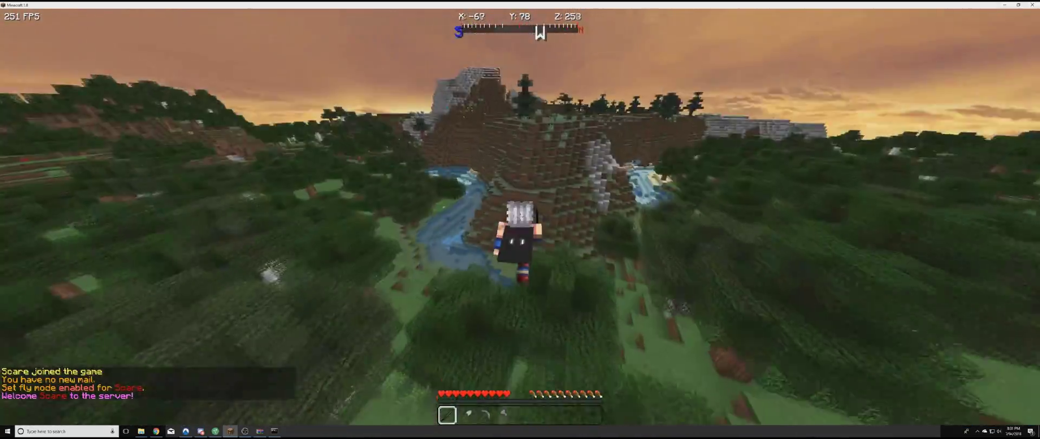
{"action": "key", "text": "F5"}
{"action": "key", "text": "F5"}
{"action": "type", "text": "5"}
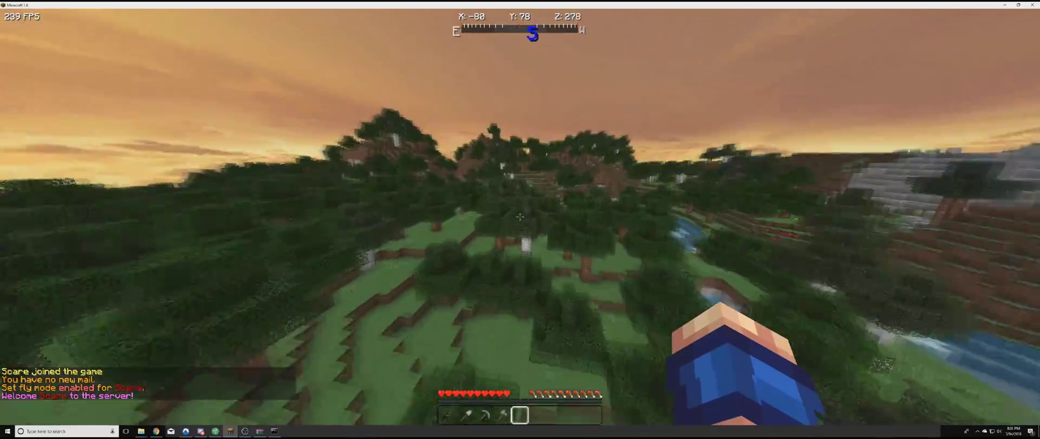
{"action": "type", "text": "/gmc"}
{"action": "key", "text": "Return"}
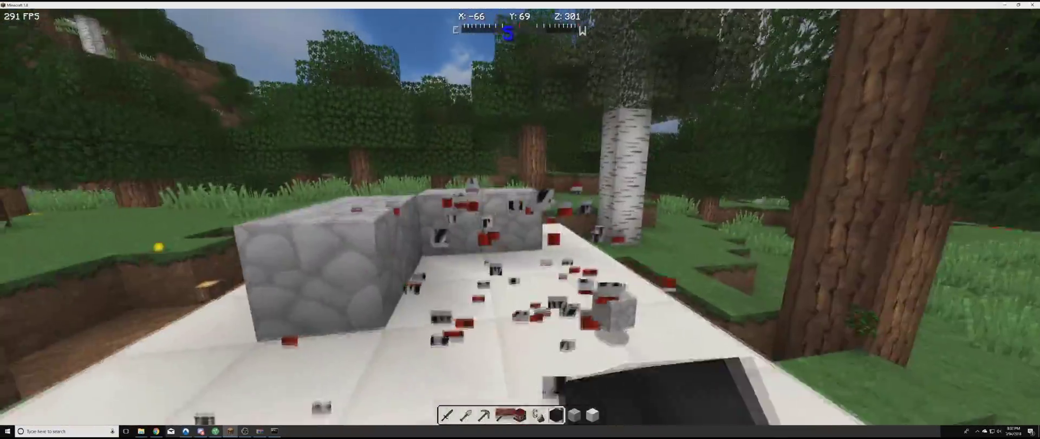
Break the remaining test blocks standing on the white platform
{"action": "left_click", "coordinate": [520, 217]}
{"action": "left_click", "coordinate": [520, 217]}
{"action": "left_click", "coordinate": [520, 216]}
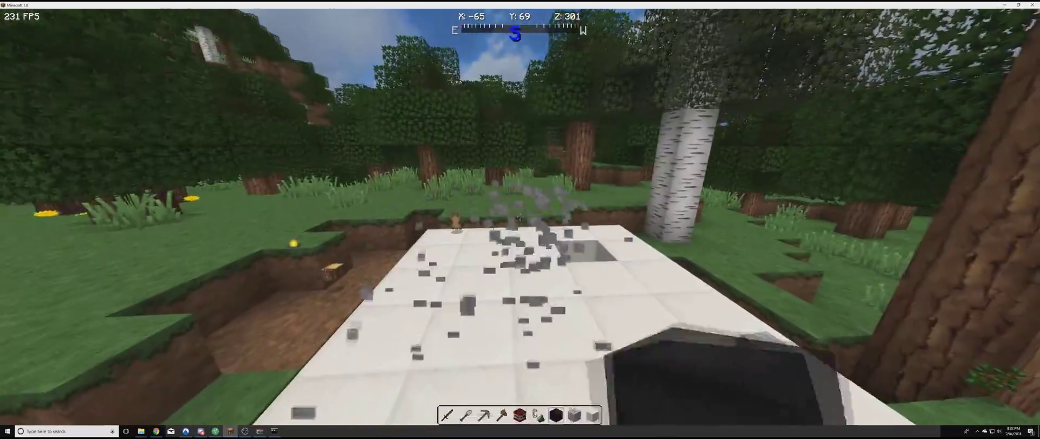
Fly away from the platform, search Windows for "vape" and open the file location of the Vape1x1MidairXZ schematic
{"action": "key", "text": "w"}
{"action": "key", "text": "space"}
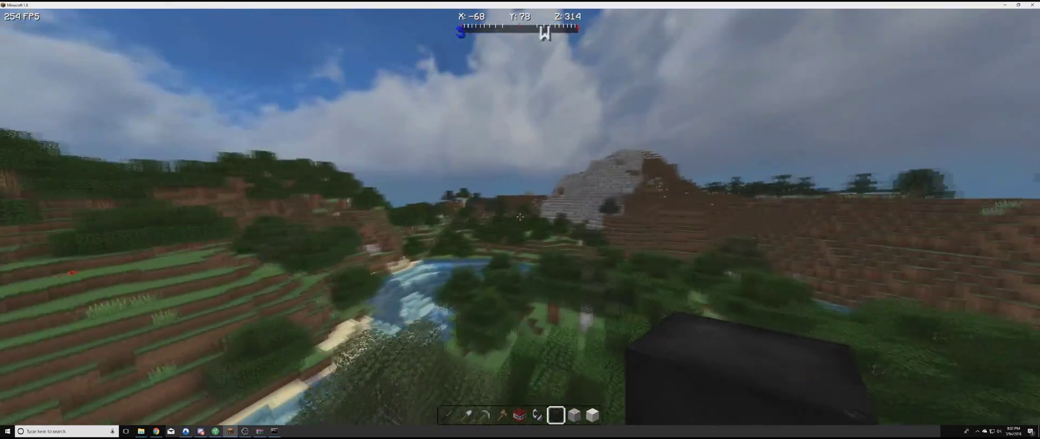
{"action": "key", "text": "w"}
{"action": "key", "text": "t"}
{"action": "left_click", "coordinate": [69, 432]}
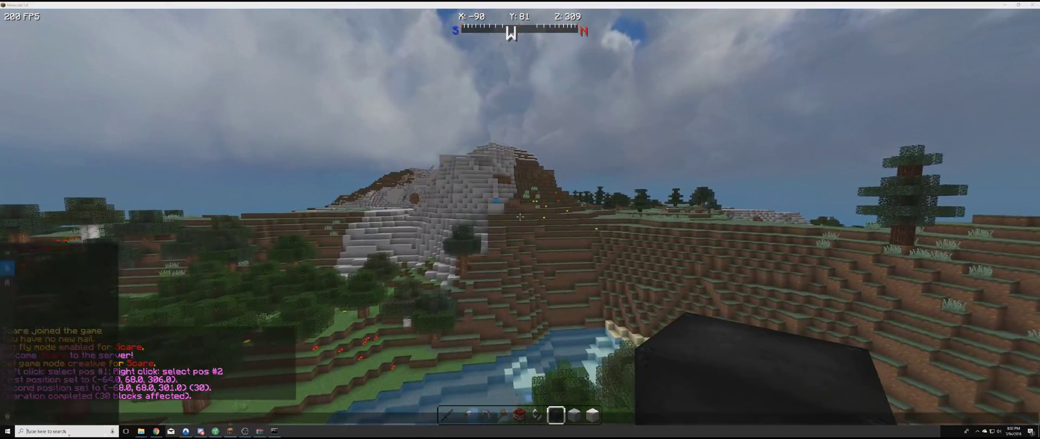
{"action": "type", "text": "vape"}
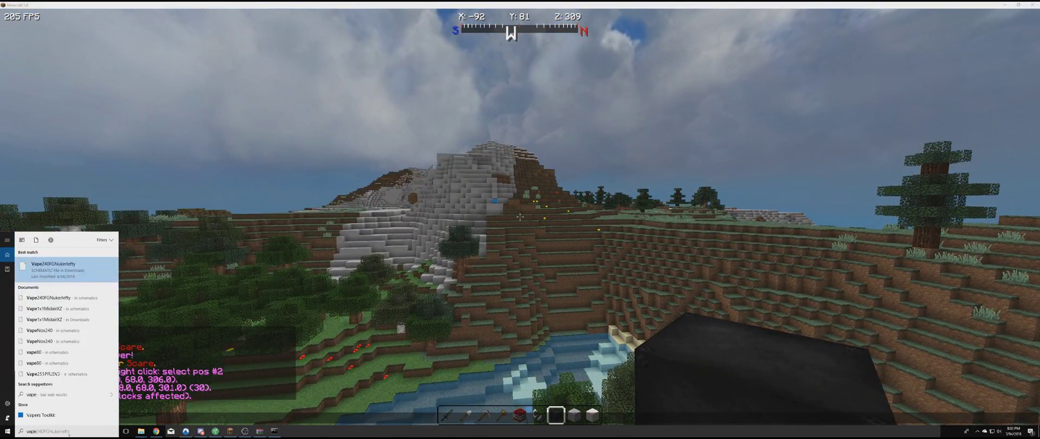
{"action": "right_click", "coordinate": [53, 321]}
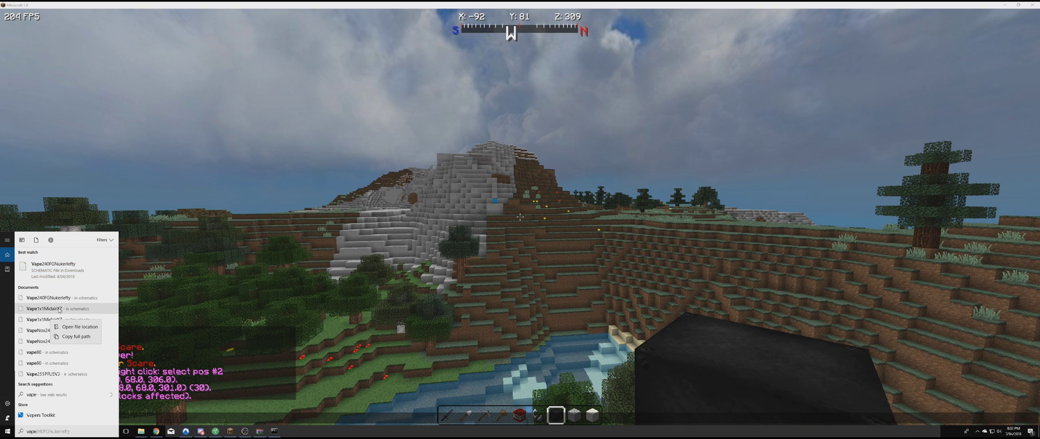
{"action": "key", "text": "Escape"}
{"action": "left_click", "coordinate": [71, 321]}
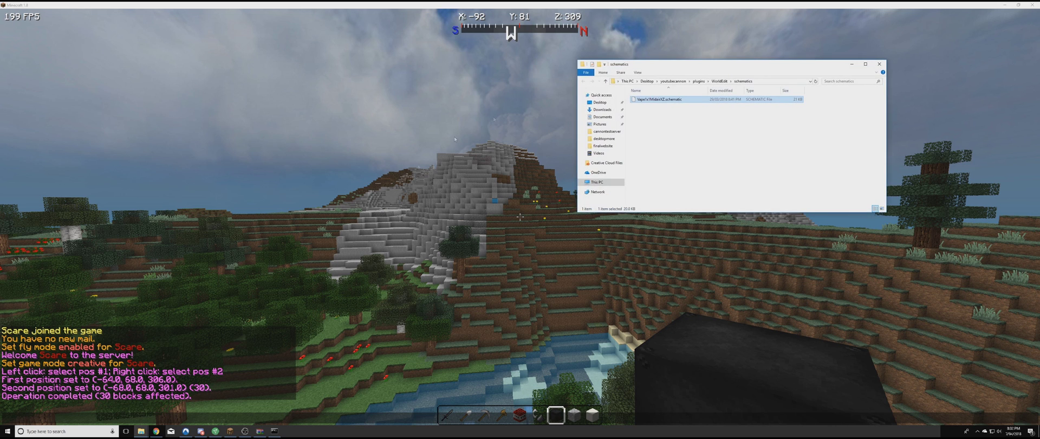
Copy the Vape1x1MidairXZ.schematic file and minimize its schematics folder window
{"action": "right_click", "coordinate": [667, 101]}
{"action": "left_click", "coordinate": [699, 184]}
{"action": "left_click", "coordinate": [852, 64]}
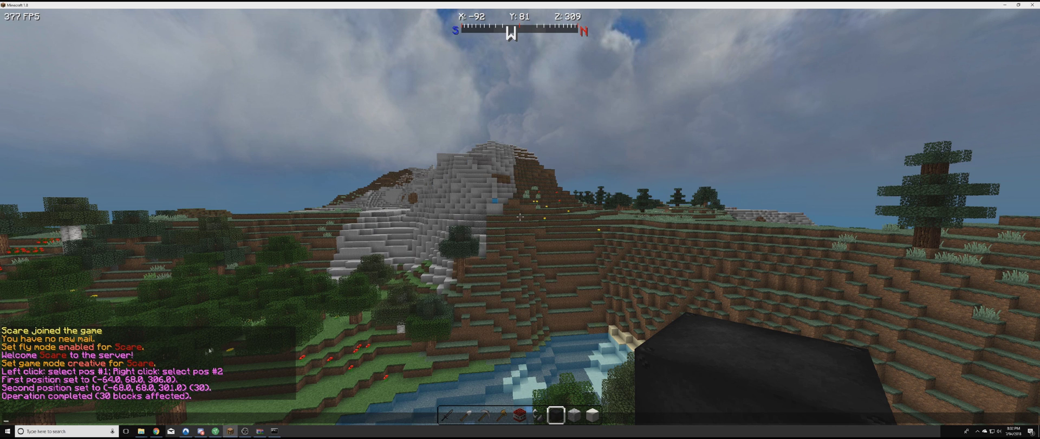
Switch to the cannontestserver folder and open the WorldEdit folder inside its plugins folder
{"action": "mouse_move", "coordinate": [142, 431]}
{"action": "left_click", "coordinate": [160, 410]}
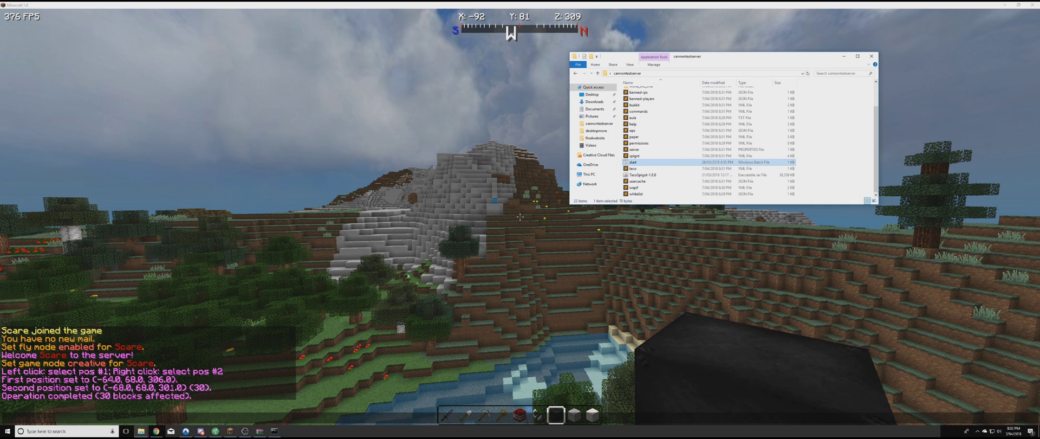
{"action": "scroll", "coordinate": [645, 139], "scroll_direction": "up", "scroll_amount": 2}
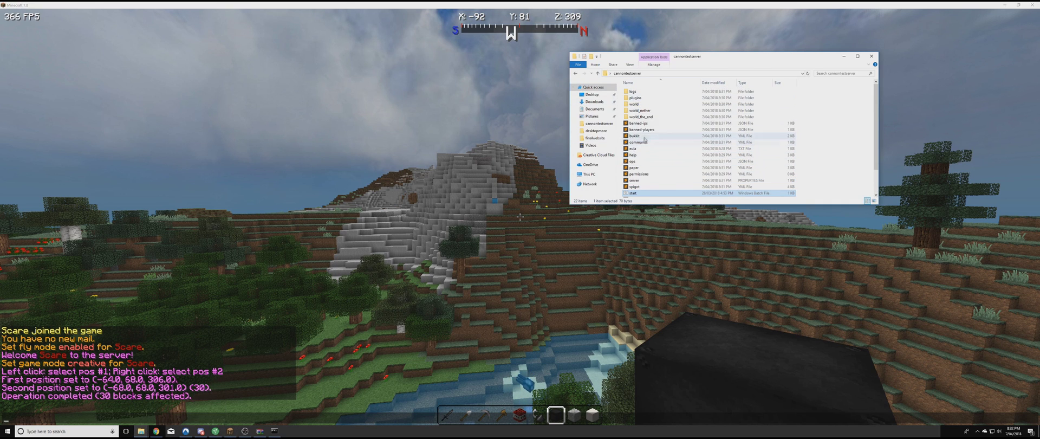
{"action": "double_click", "coordinate": [636, 98]}
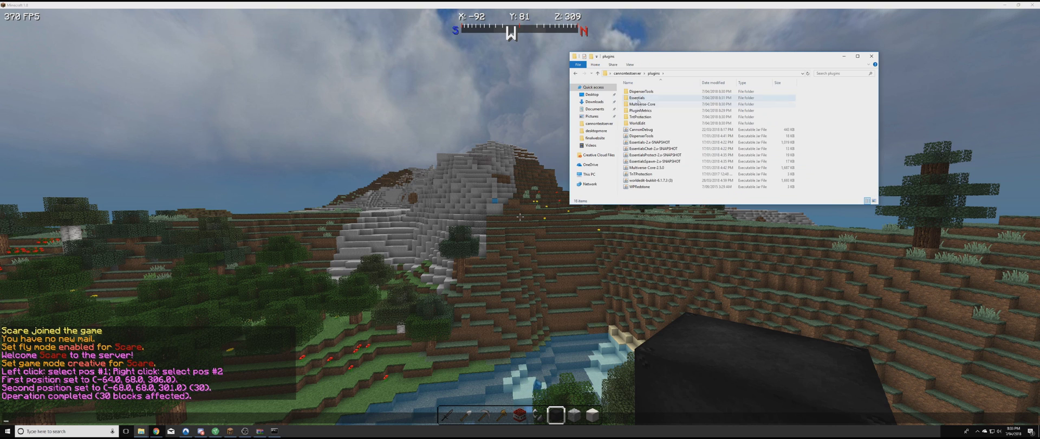
{"action": "double_click", "coordinate": [639, 121]}
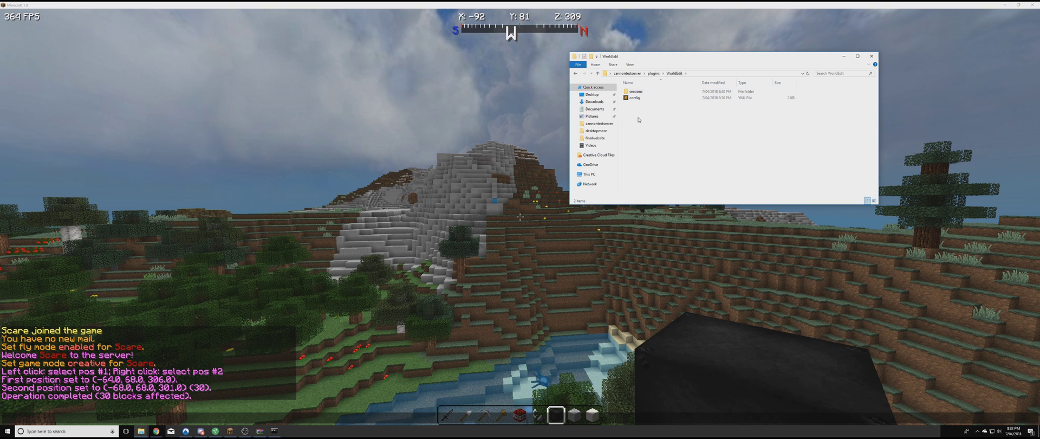
Create a new folder named schematics inside the WorldEdit folder
{"action": "right_click", "coordinate": [638, 119]}
{"action": "mouse_move", "coordinate": [696, 201]}
{"action": "left_click", "coordinate": [763, 205]}
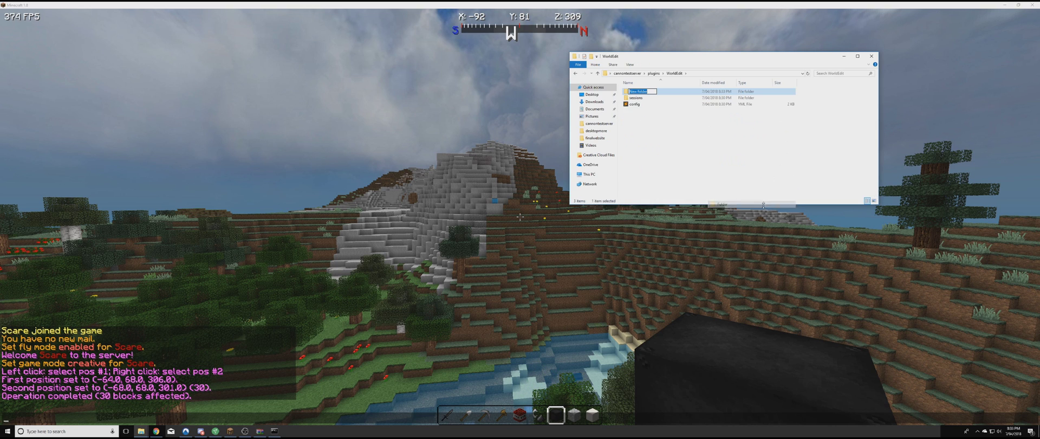
{"action": "type", "text": "schematics"}
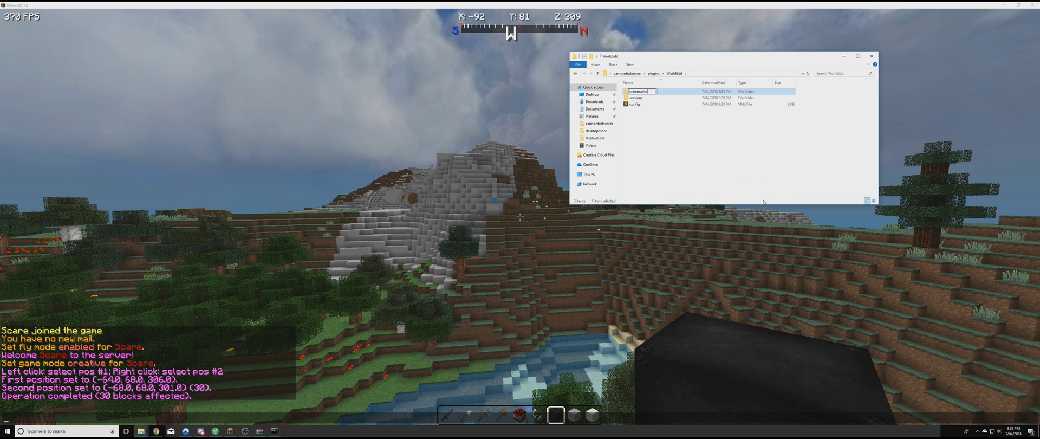
{"action": "key", "text": "Return"}
Open the schematics folder and paste the copied Vape1x1MidairXZ.schematic file into it
{"action": "key", "text": "Return"}
{"action": "right_click", "coordinate": [696, 129]}
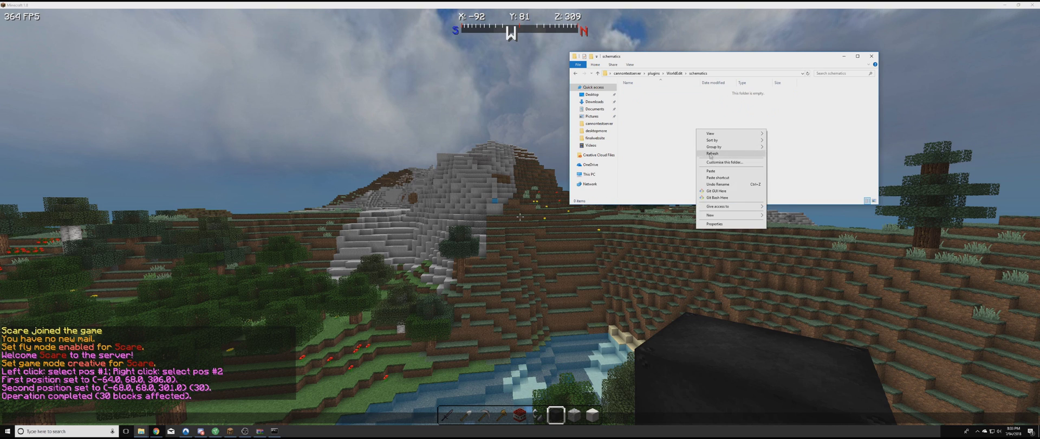
{"action": "left_click", "coordinate": [716, 168]}
{"action": "left_click", "coordinate": [829, 112]}
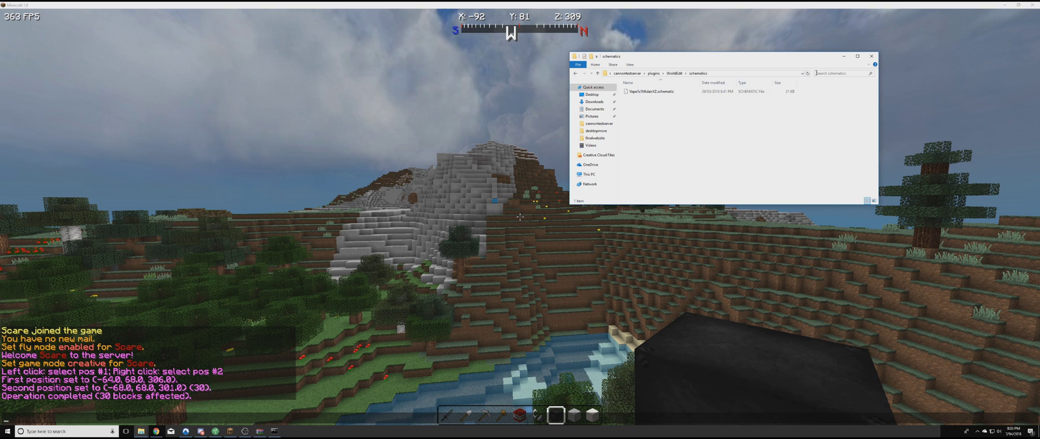
Copy the schematic's base name, close the folder window and load it in Minecraft with //schematic load Vape1x1MidairXZ
{"action": "right_click", "coordinate": [662, 93]}
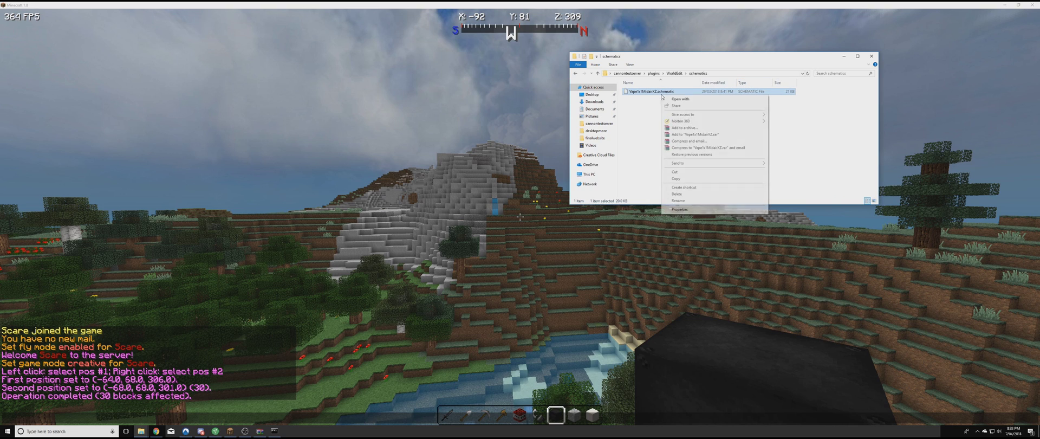
{"action": "left_click", "coordinate": [685, 202]}
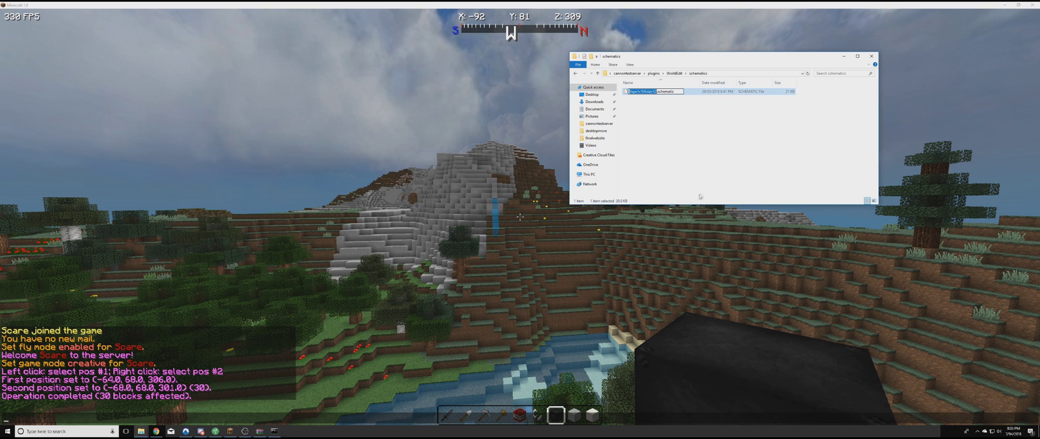
{"action": "left_click", "coordinate": [871, 56]}
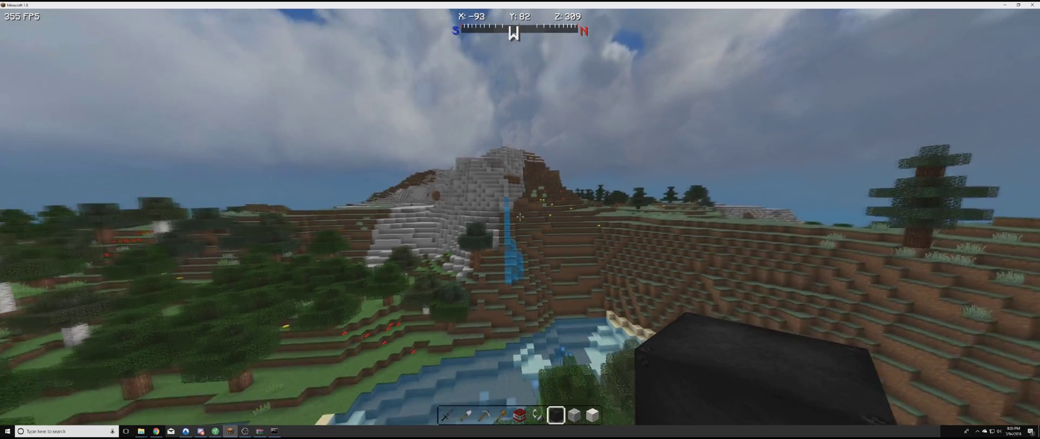
{"action": "type", "text": "t//schematic load"}
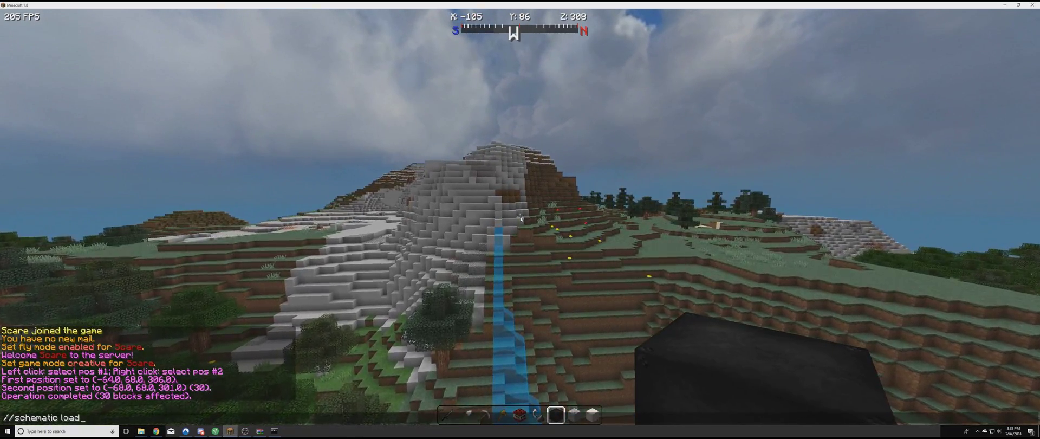
{"action": "key", "text": "ctrl+v"}
{"action": "key", "text": "Return"}
Fly forward over the hills and rise high above the terrain with the //up 256 command
{"action": "key", "text": "w"}
{"action": "key", "text": "space"}
{"action": "type", "text": "a"}
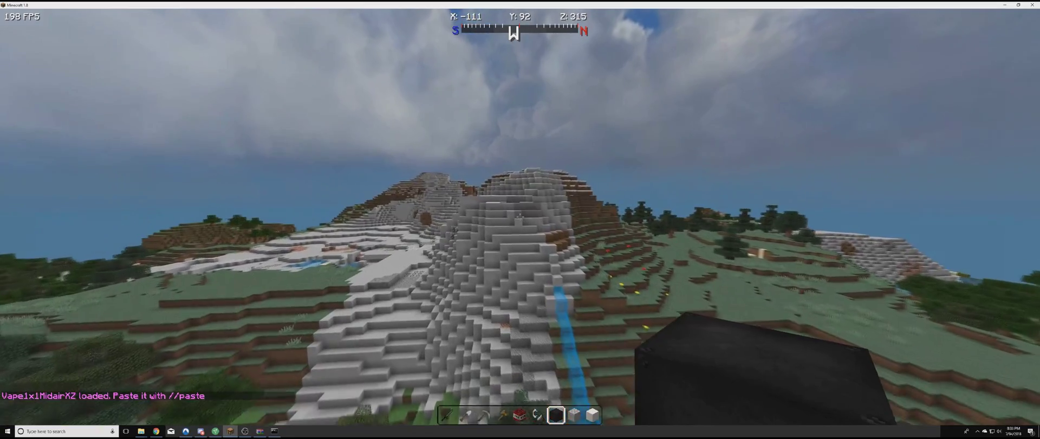
{"action": "type", "text": "t//up 256"}
{"action": "key", "text": "Return"}
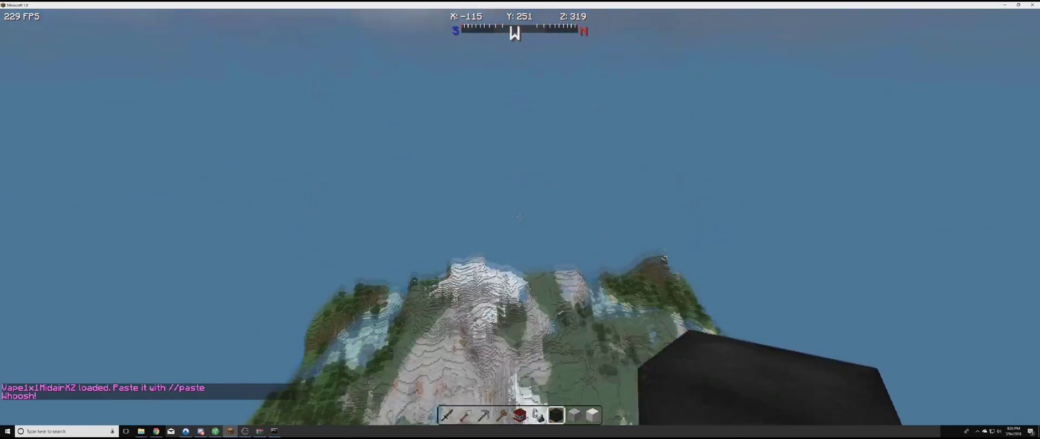
Paste the loaded cannon schematic at the current height with the //paste command
{"action": "key", "text": "slash"}
{"action": "type", "text": "//"}
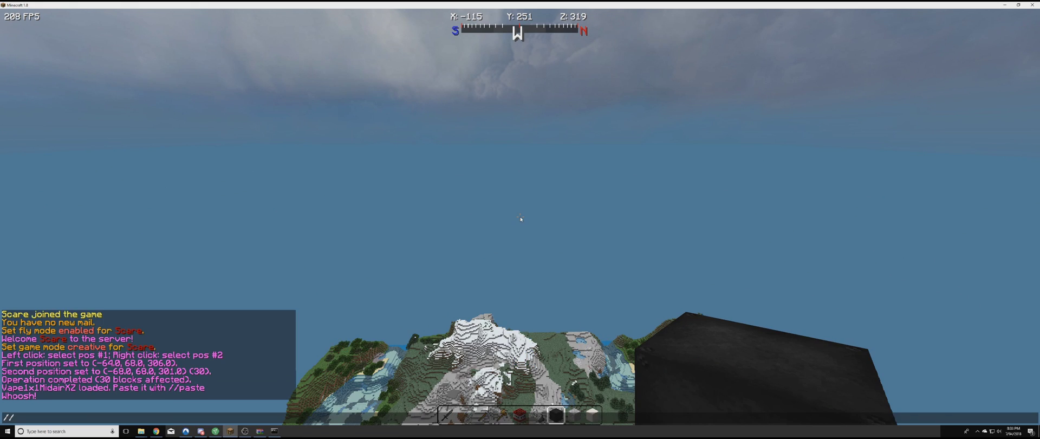
{"action": "key", "text": "Escape"}
{"action": "key", "text": "slash"}
{"action": "type", "text": "/paste"}
{"action": "key", "text": "Return"}
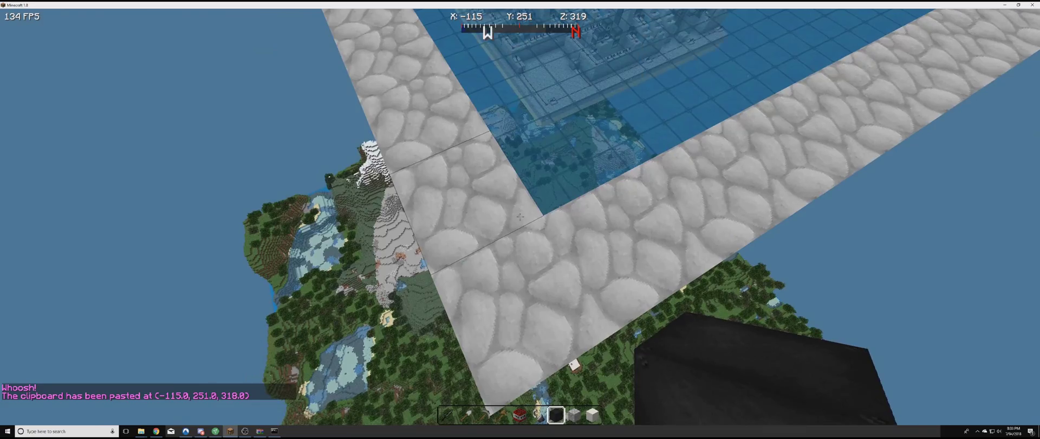
Fly down around the pasted cannon and set the first WorldEdit position with the wooden axe at its base's outer corner
{"action": "key", "text": "w"}
{"action": "key", "text": "a"}
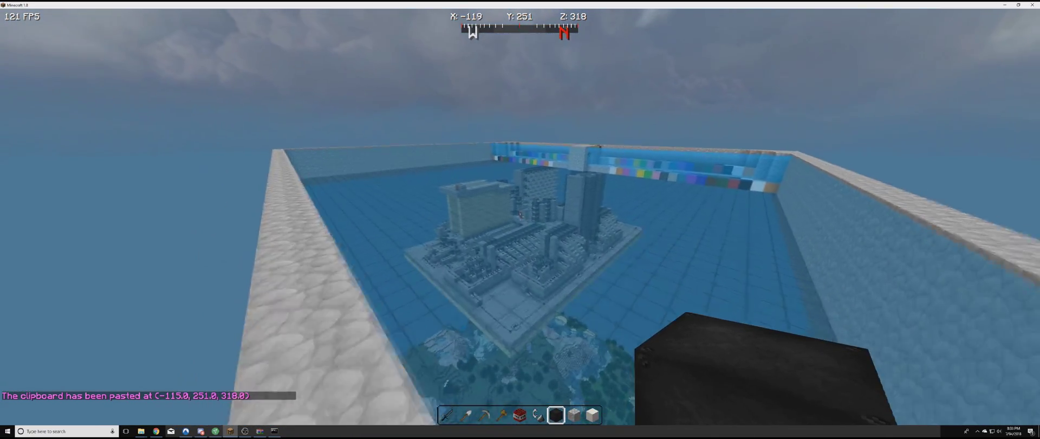
{"action": "key", "text": "space"}
{"action": "key", "text": "space"}
{"action": "key", "text": "w"}
{"action": "key", "text": "3"}
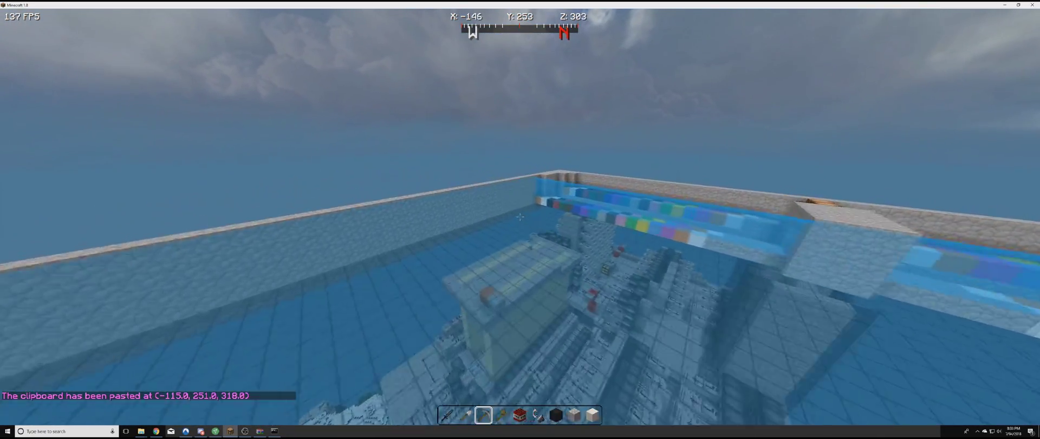
{"action": "key", "text": "4"}
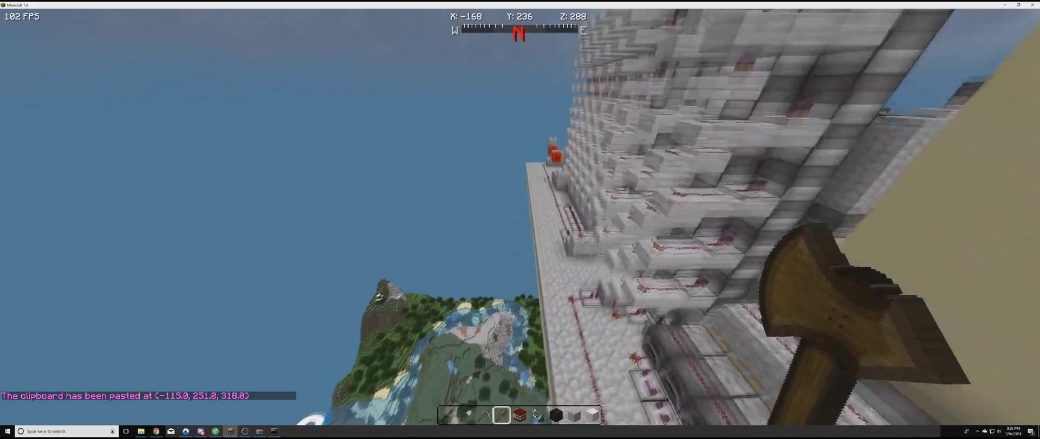
{"action": "key", "text": "w"}
{"action": "key", "text": "shift"}
{"action": "key", "text": "space"}
{"action": "key", "text": "shift"}
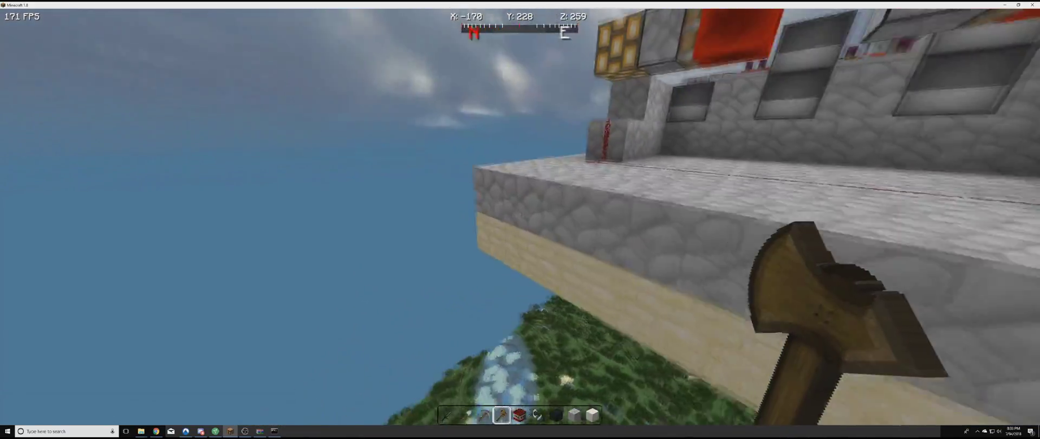
{"action": "key", "text": "w"}
{"action": "left_click", "coordinate": [520, 216]}
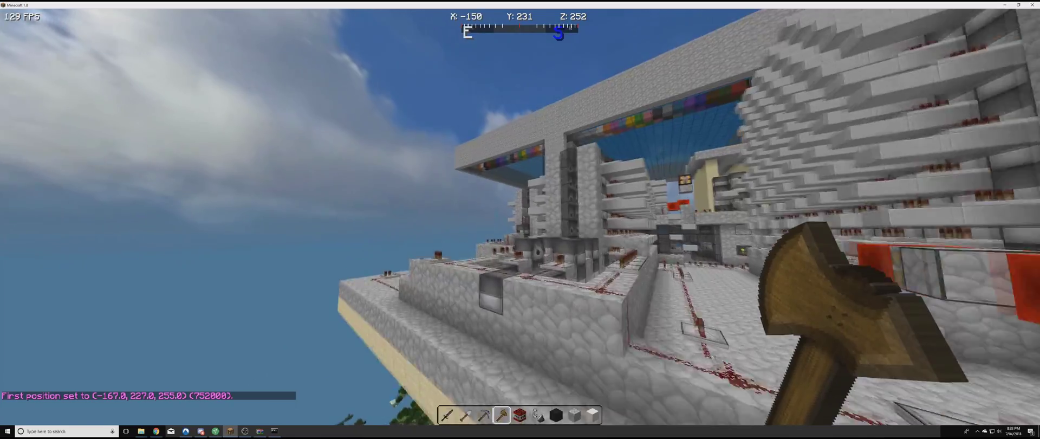
Fly below and out from the cannon's opposite corner, place a block with //up 1 and set the second WorldEdit position on it
{"action": "key", "text": "w"}
{"action": "key", "text": "space"}
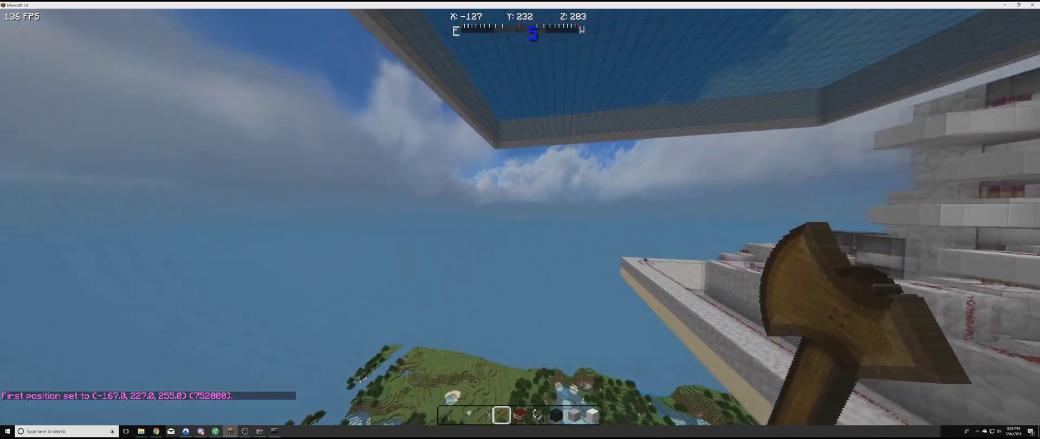
{"action": "key", "text": "w"}
{"action": "key", "text": "shift"}
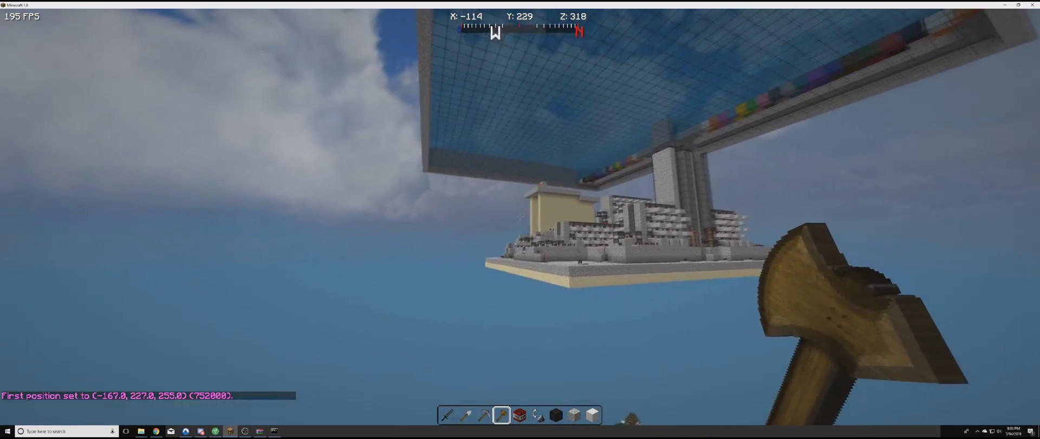
{"action": "key", "text": "shift"}
{"action": "key", "text": "slash"}
{"action": "type", "text": "/up 1"}
{"action": "key", "text": "Return"}
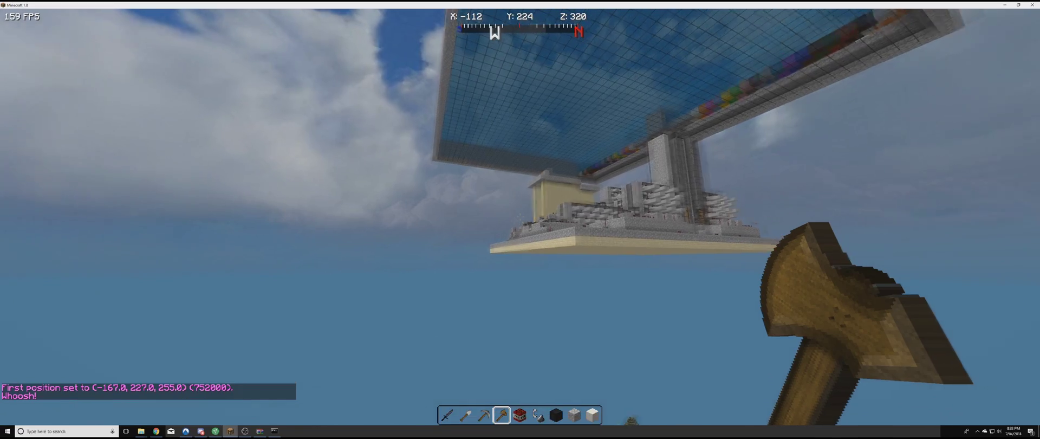
{"action": "right_click", "coordinate": [520, 216]}
Fly back up beside the cannon and fill the selected area beneath it using the //set 1 command
{"action": "key", "text": "7"}
{"action": "key", "text": "space"}
{"action": "key", "text": "w"}
{"action": "key", "text": "d"}
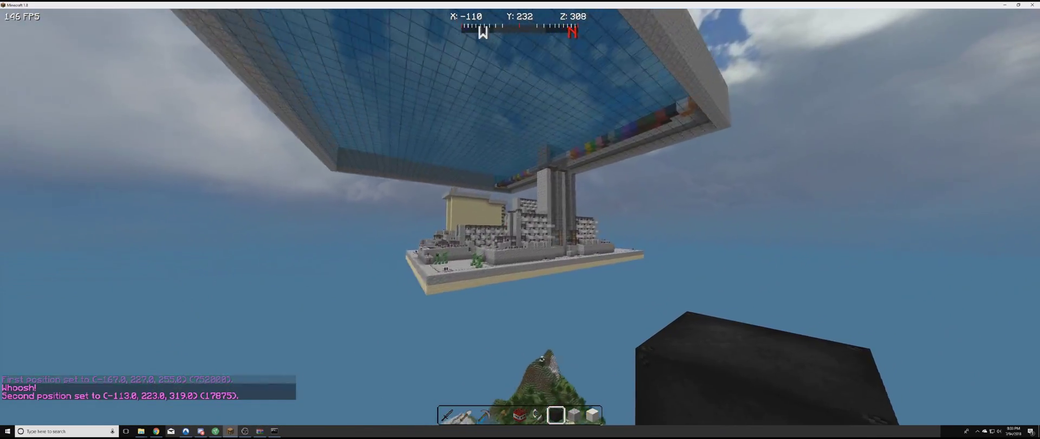
{"action": "key", "text": "w"}
{"action": "key", "text": "space"}
{"action": "type", "text": "//"}
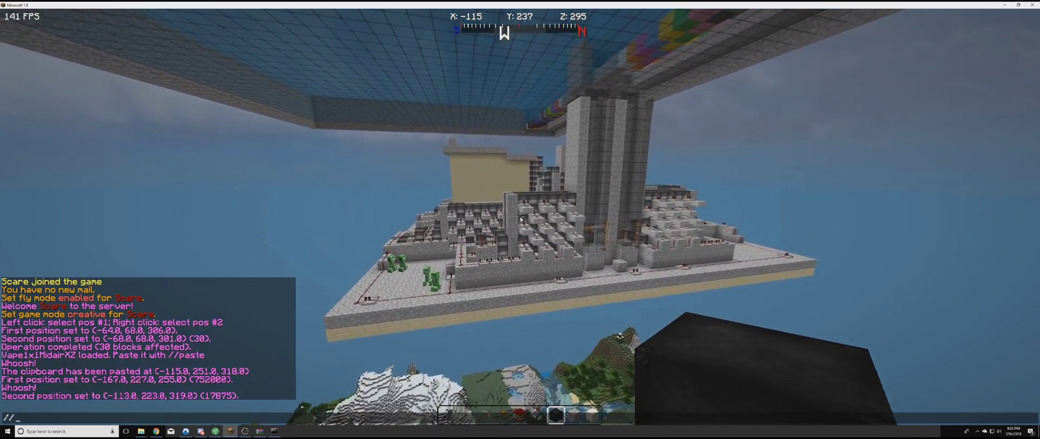
{"action": "type", "text": "set 1"}
{"action": "key", "text": "Return"}
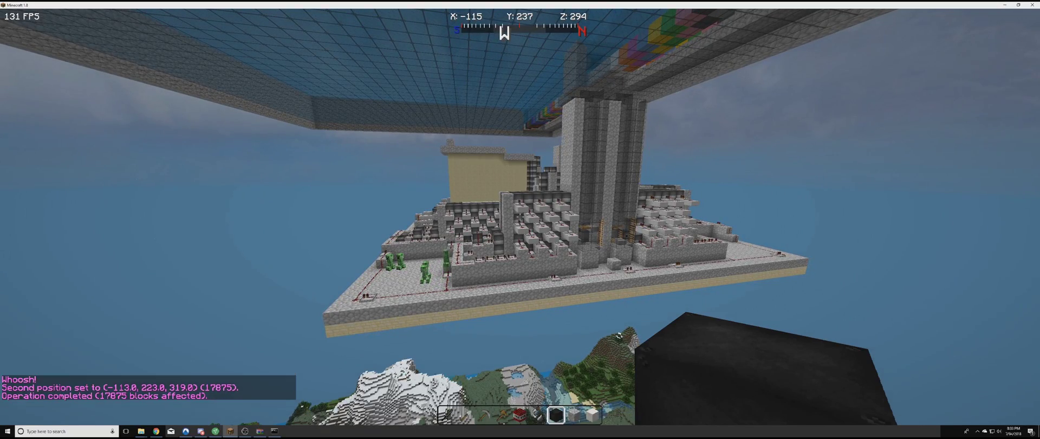
Fly through the cannon to the cream-coloured tower and set the first WorldEdit position on the orange block on its roof
{"action": "key", "text": "s"}
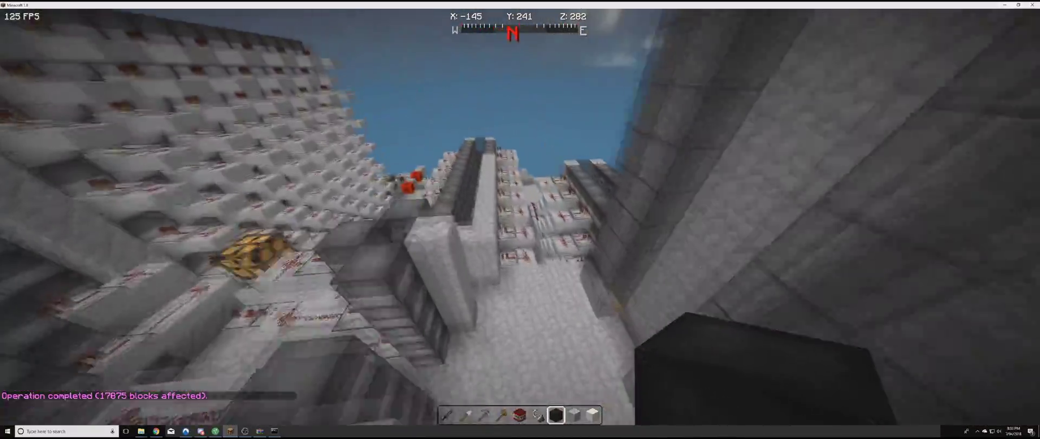
{"action": "key", "text": "w"}
{"action": "key", "text": "space"}
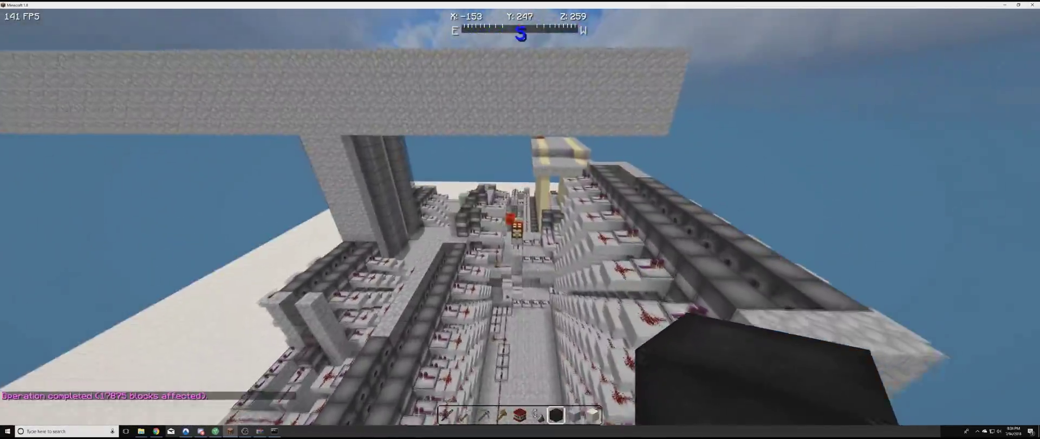
{"action": "key", "text": "w"}
{"action": "key", "text": "4"}
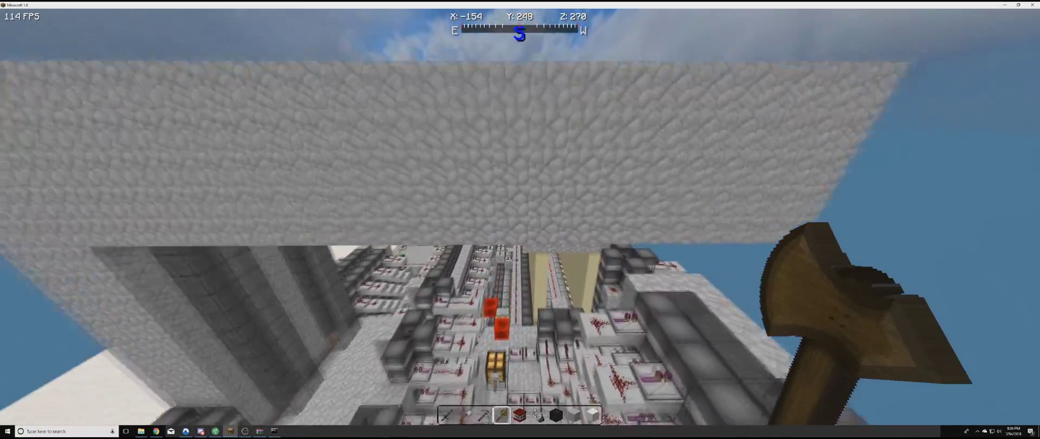
{"action": "key", "text": "w"}
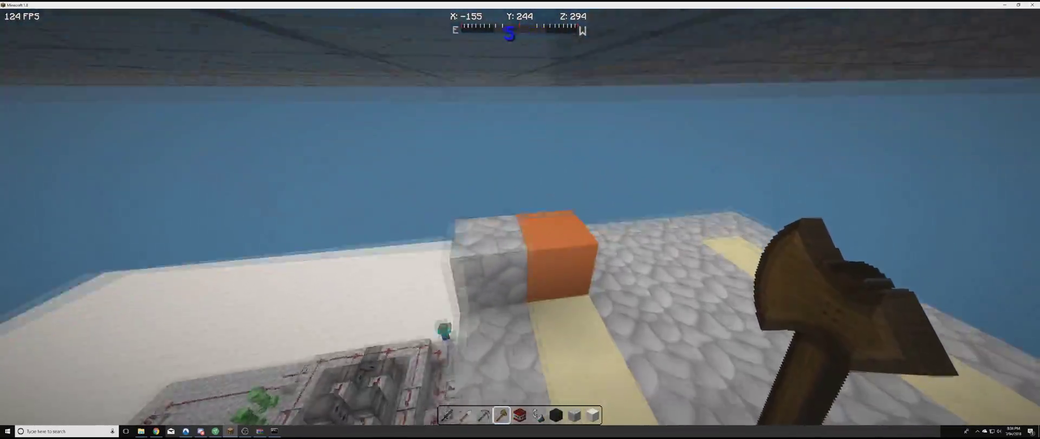
{"action": "key", "text": "w"}
{"action": "key", "text": "a"}
Set the second WorldEdit position at the lower corner of the cream-coloured wall and copy the selection with //copy
{"action": "key", "text": "w"}
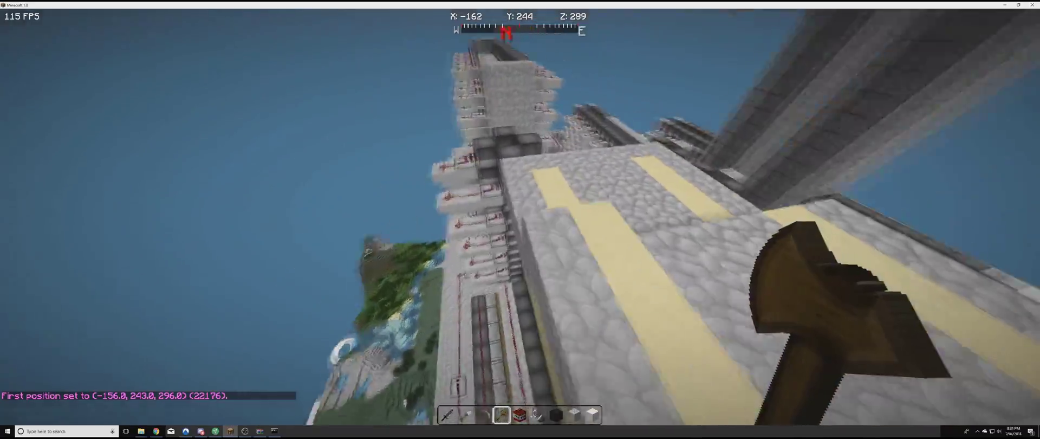
{"action": "key", "text": "shift"}
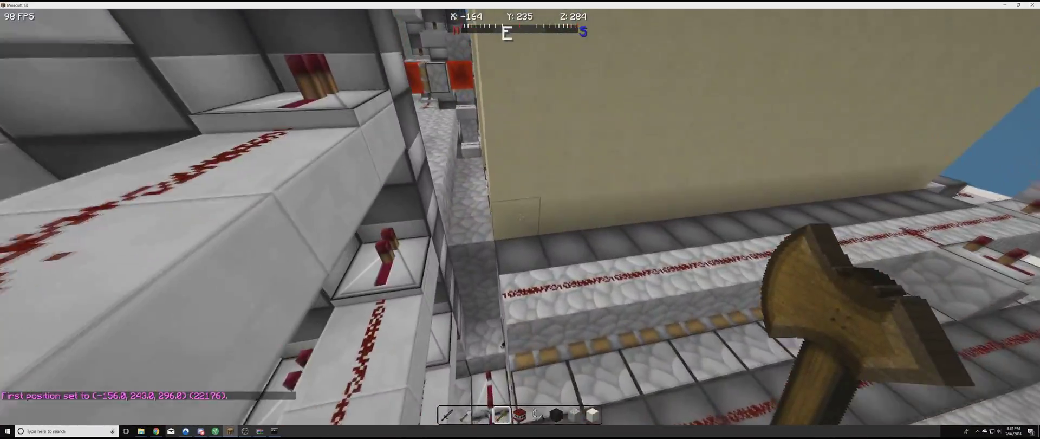
{"action": "right_click", "coordinate": [520, 220]}
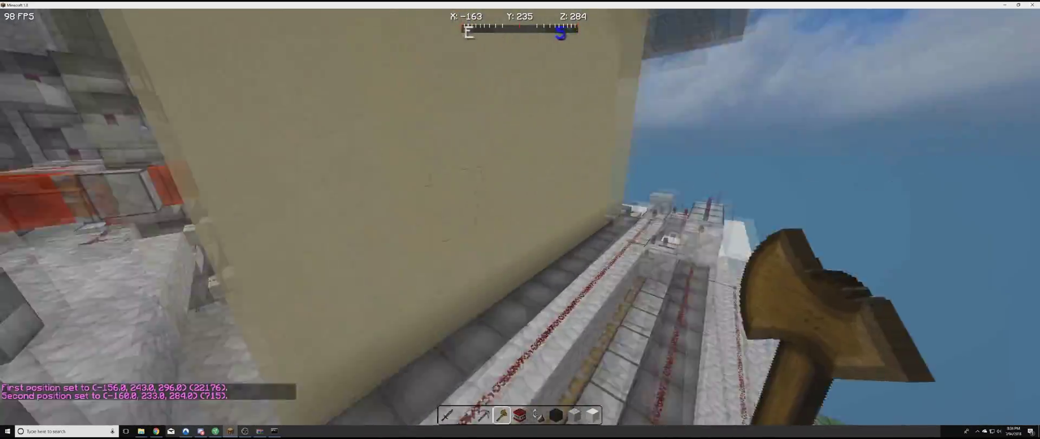
{"action": "type", "text": "7t//copy"}
{"action": "key", "text": "Return"}
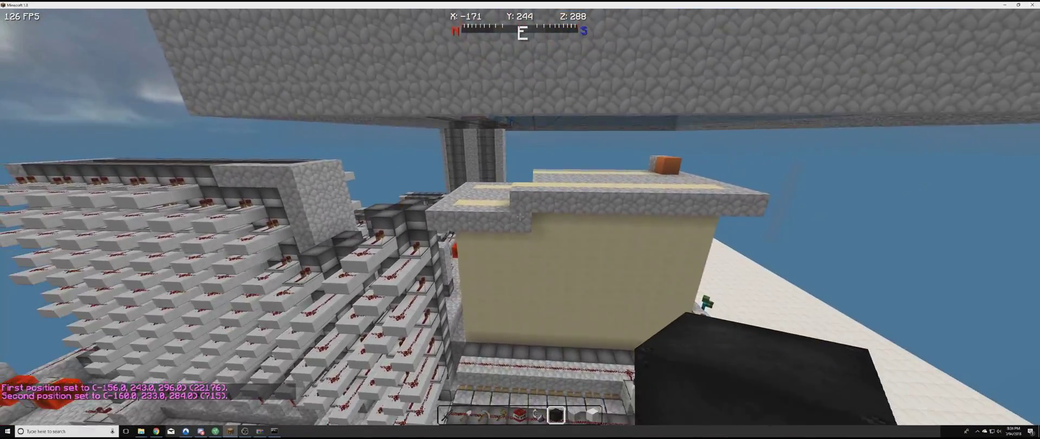
Fly over the cannon's redstone section and fill the surrounding dispensers with TNT using /dt 100 tnt 1024
{"action": "type", "text": "w"}
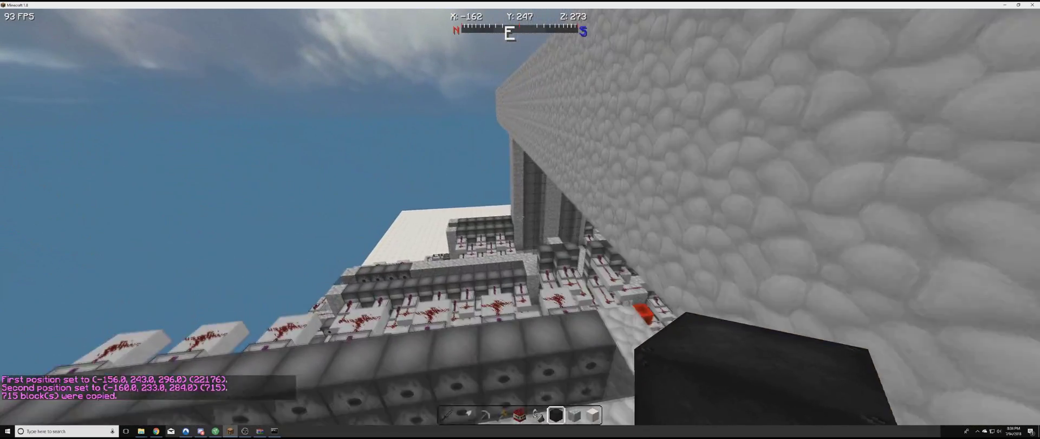
{"action": "type", "text": "/dt 100 tnt 1024"}
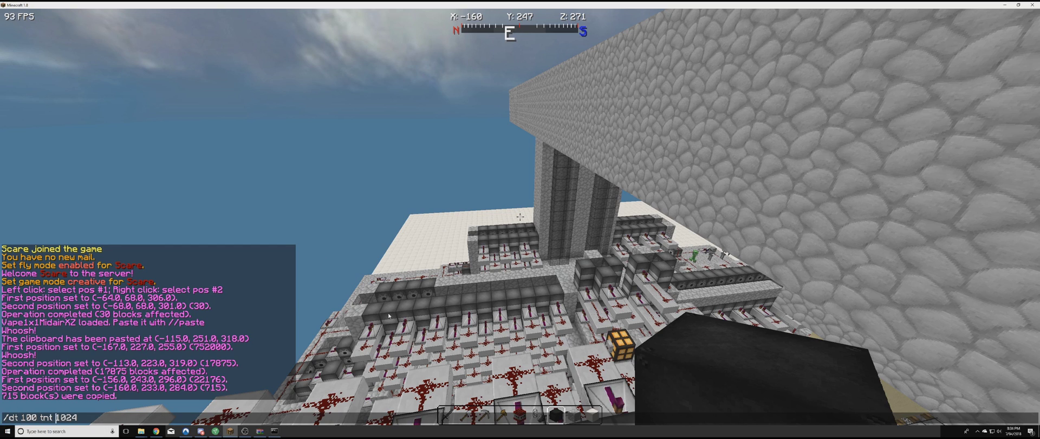
{"action": "key", "text": "Escape"}
{"action": "type", "text": "wa//copy"}
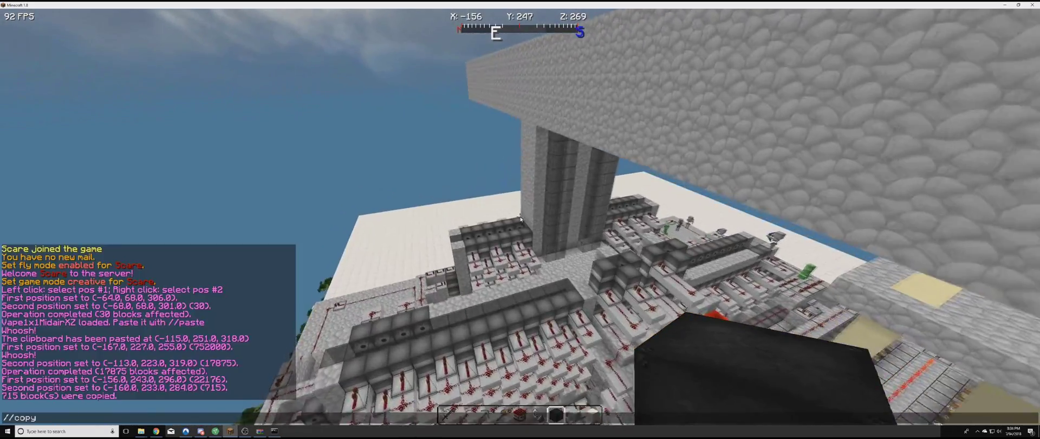
{"action": "key", "text": "Return"}
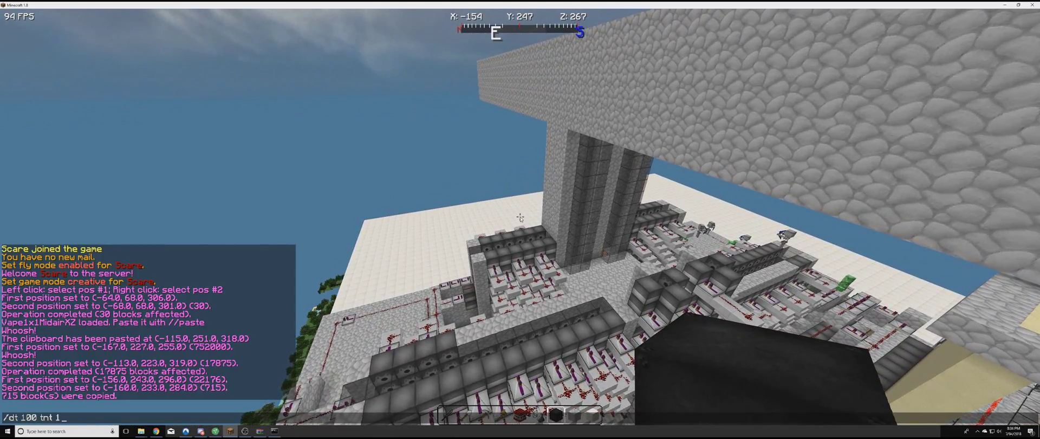
Fly down into the middle of the cannon to the lit redstone lamp and switch its lever off
{"action": "key", "text": "w"}
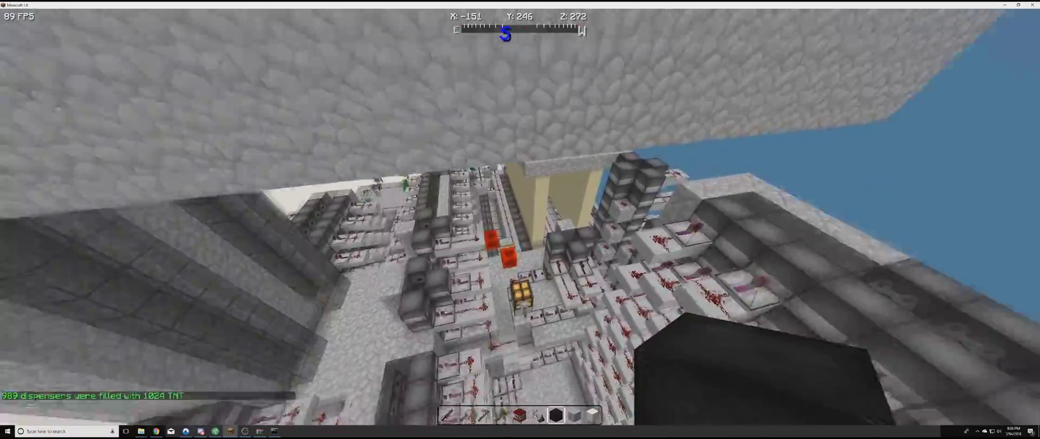
{"action": "key", "text": "shift"}
{"action": "key", "text": "shift"}
{"action": "right_click", "coordinate": [520, 218]}
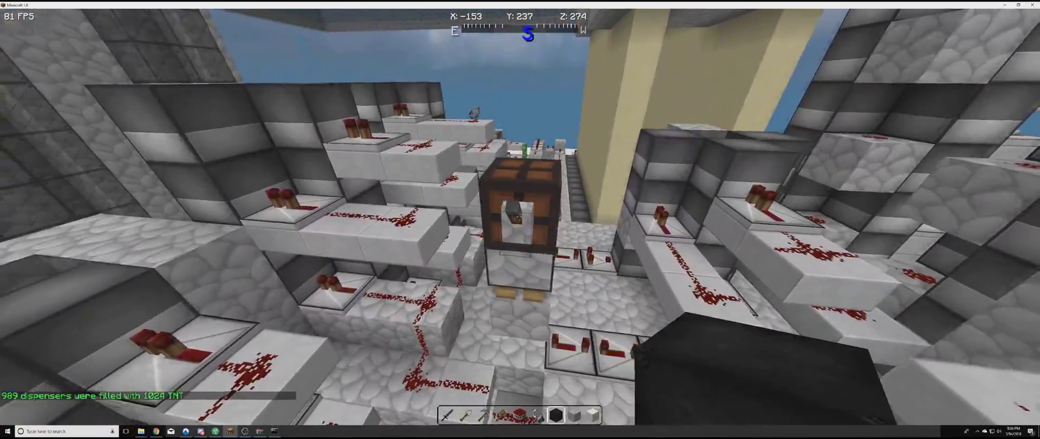
Fly out around the dispenser tower to the cannon's lower outer edge and activate the stone button beside the repeater to fire
{"action": "key", "text": "space"}
{"action": "key", "text": "s"}
{"action": "key", "text": "space"}
{"action": "key", "text": "a"}
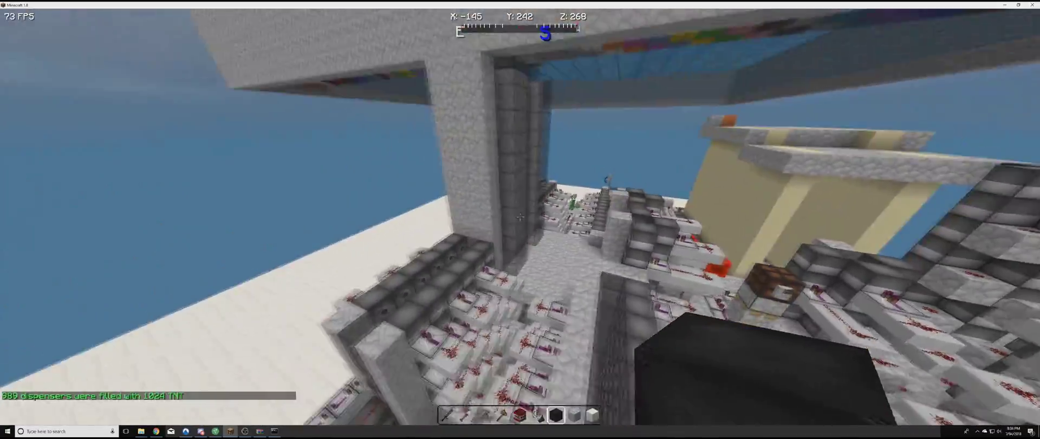
{"action": "key", "text": "a"}
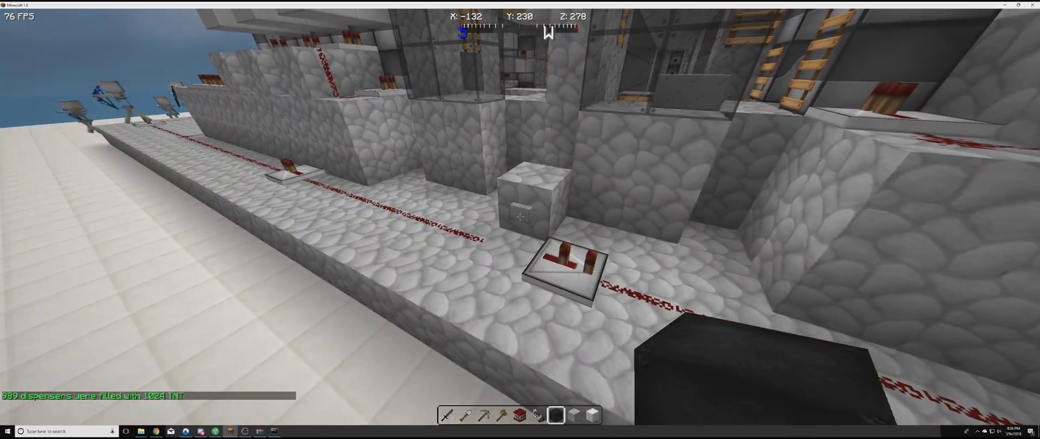
{"action": "right_click", "coordinate": [520, 217]}
Fly up over the cannon and across its water-filled platform to watch the shot being fired
{"action": "key", "text": "space"}
{"action": "key", "text": "d"}
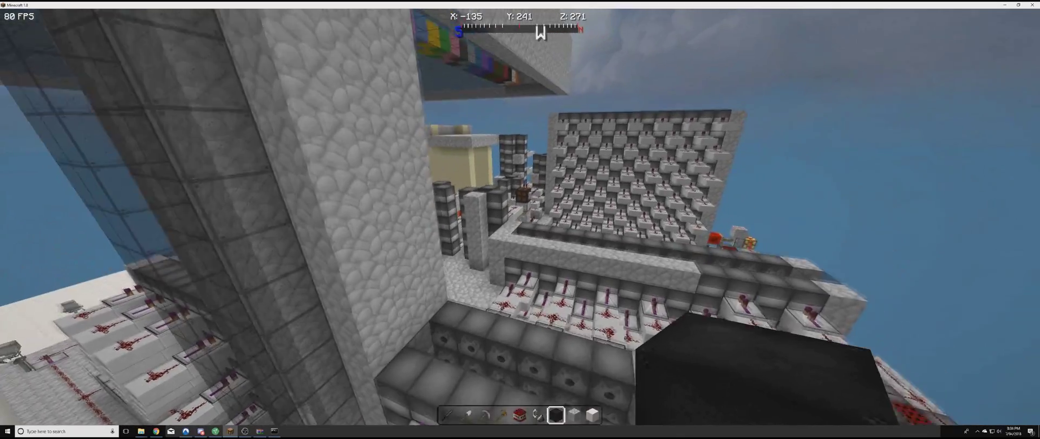
{"action": "key", "text": "space"}
{"action": "key", "text": "d"}
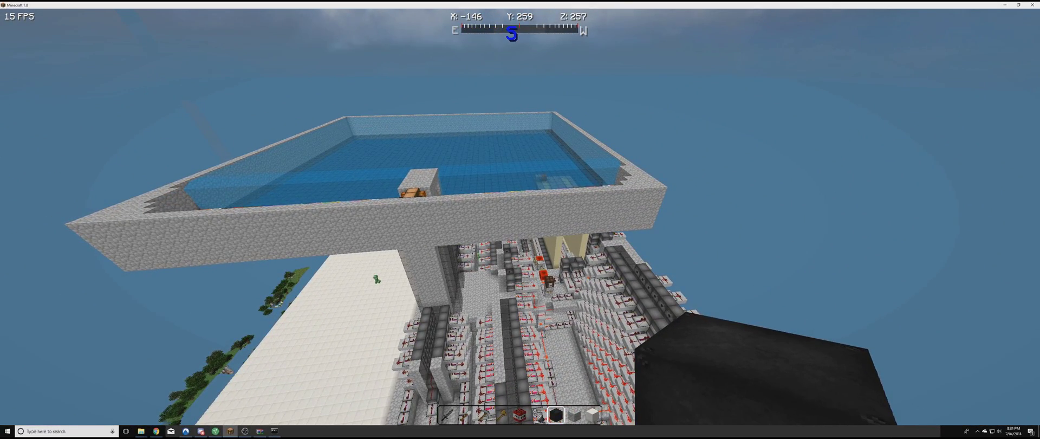
{"action": "key", "text": "w"}
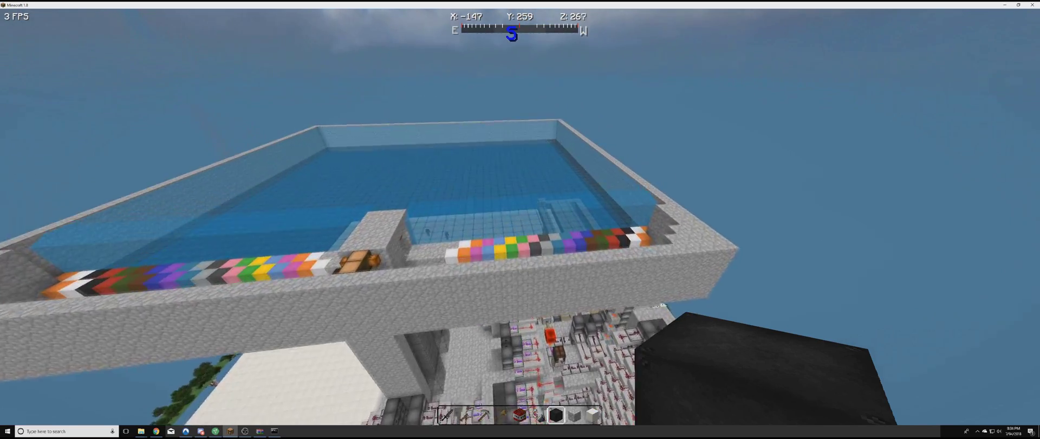
{"action": "key", "text": "w"}
{"action": "key", "text": "space"}
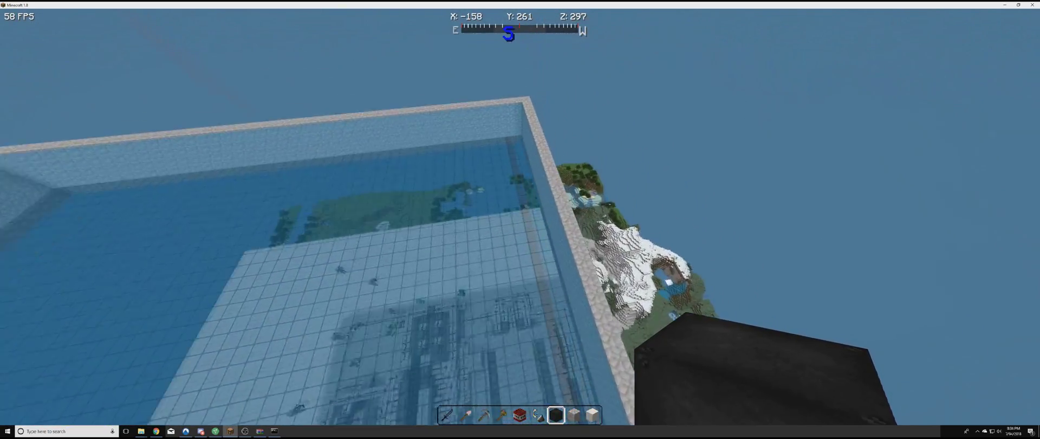
Fly down beside the platform's cobblestone edge, face east and set the flying speed to 10 with the /speed command
{"action": "key", "text": "shift"}
{"action": "key", "text": "w"}
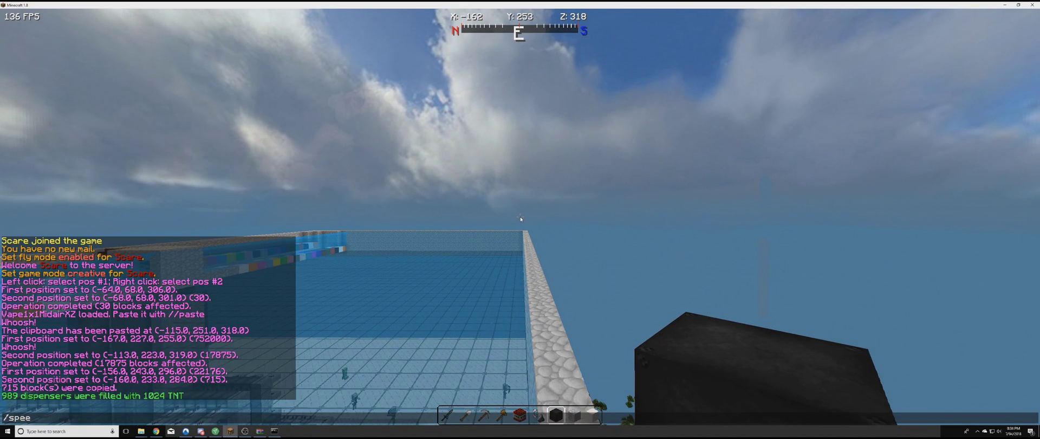
{"action": "key", "text": "w"}
{"action": "key", "text": "shift"}
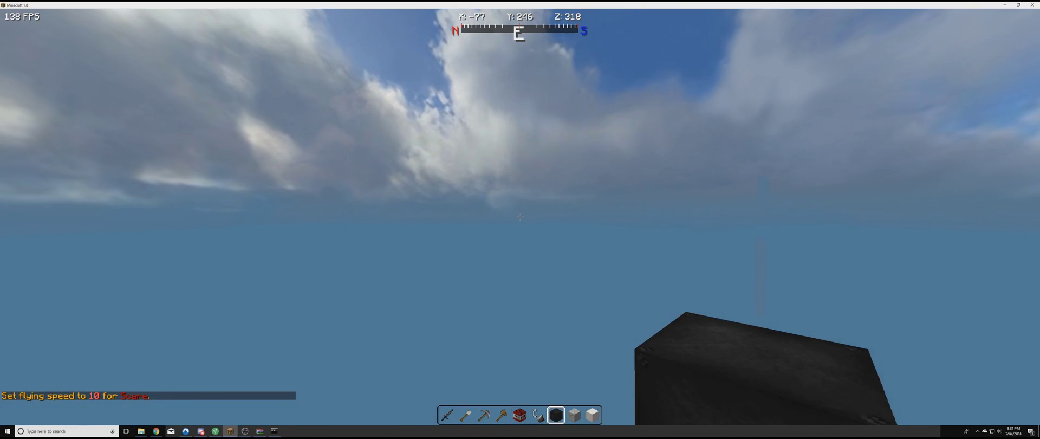
Fly east along the line of fire over the mountains and descend to the base of the sand pillar
{"action": "key", "text": "w"}
{"action": "key", "text": "shift"}
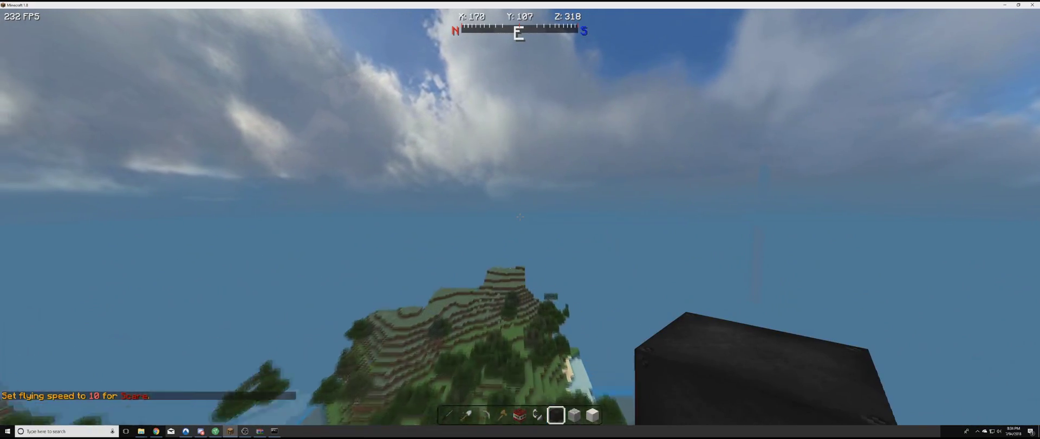
{"action": "key", "text": "w"}
{"action": "key", "text": "space"}
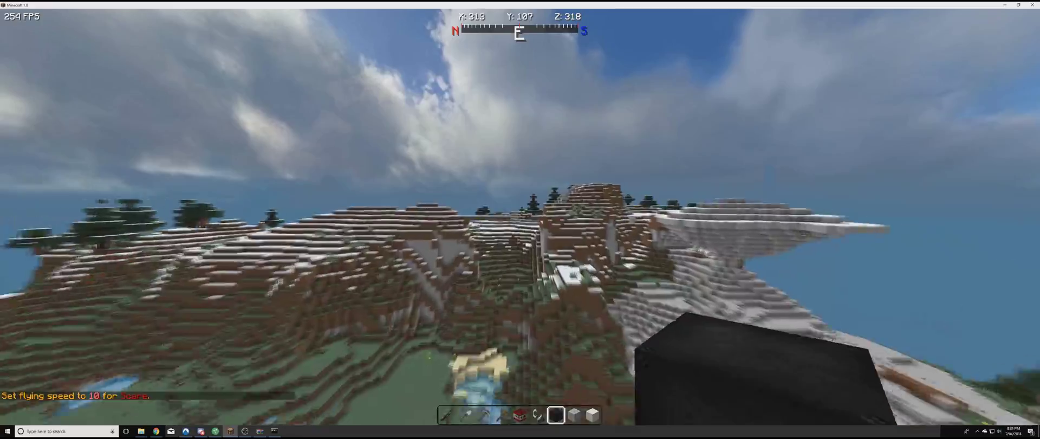
{"action": "key", "text": "w"}
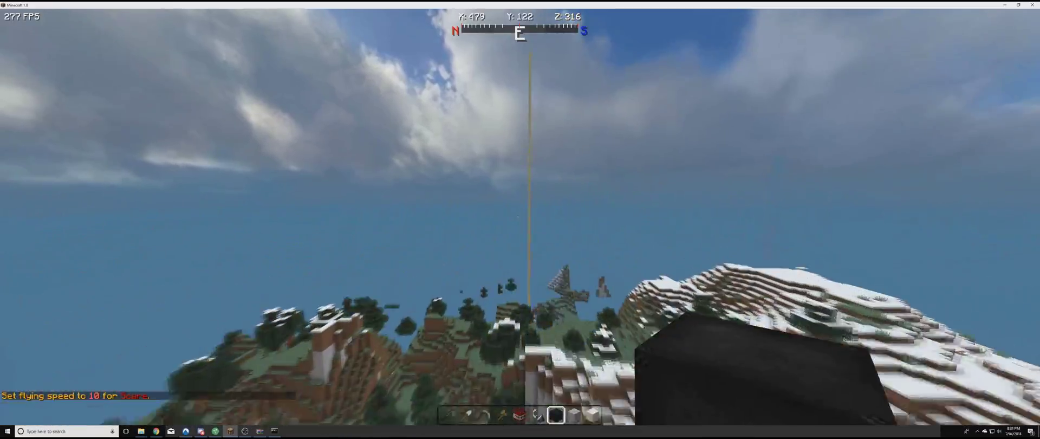
{"action": "key", "text": "w"}
{"action": "key", "text": "shift"}
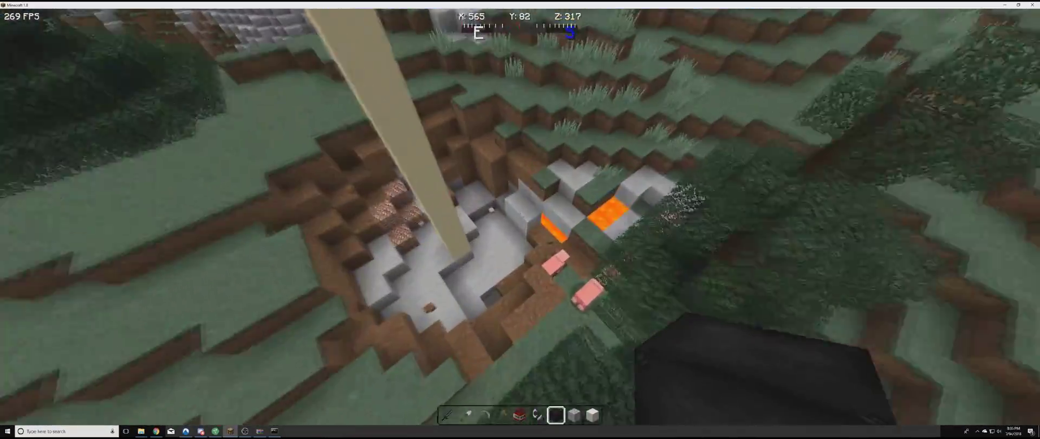
Fly up to the top of the sand pillar and inspect how the sand has stacked at build height
{"action": "key", "text": "space"}
{"action": "key", "text": "space"}
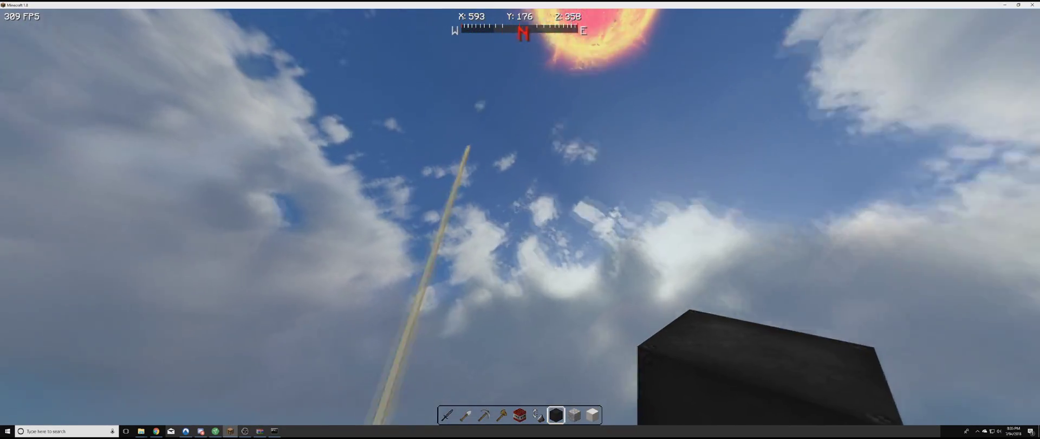
{"action": "key", "text": "space"}
{"action": "key", "text": "w"}
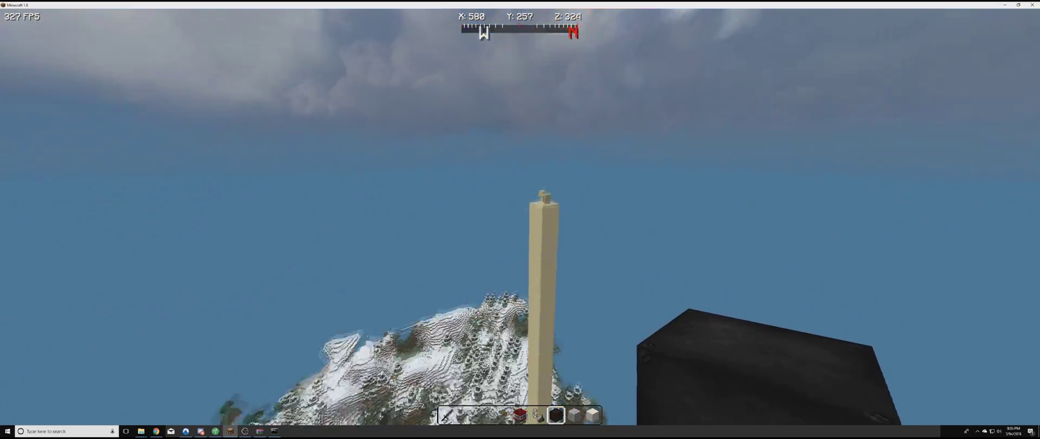
{"action": "key", "text": "d"}
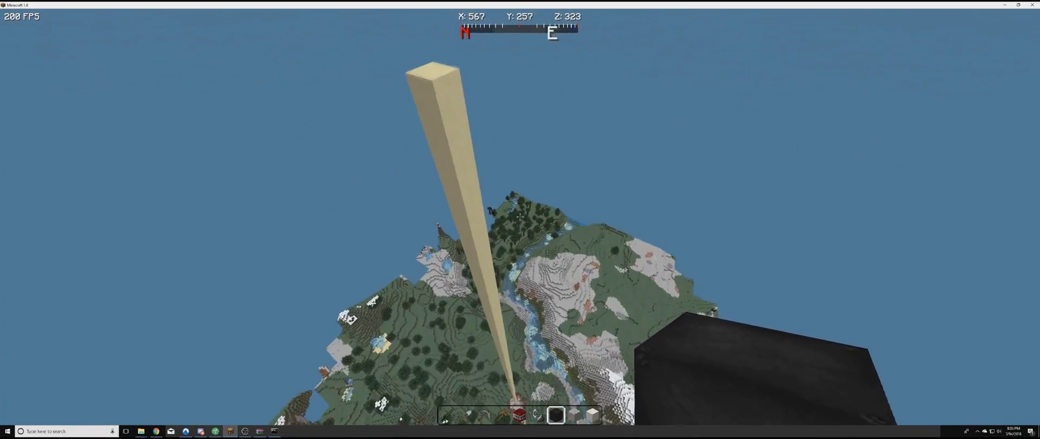
{"action": "key", "text": "w"}
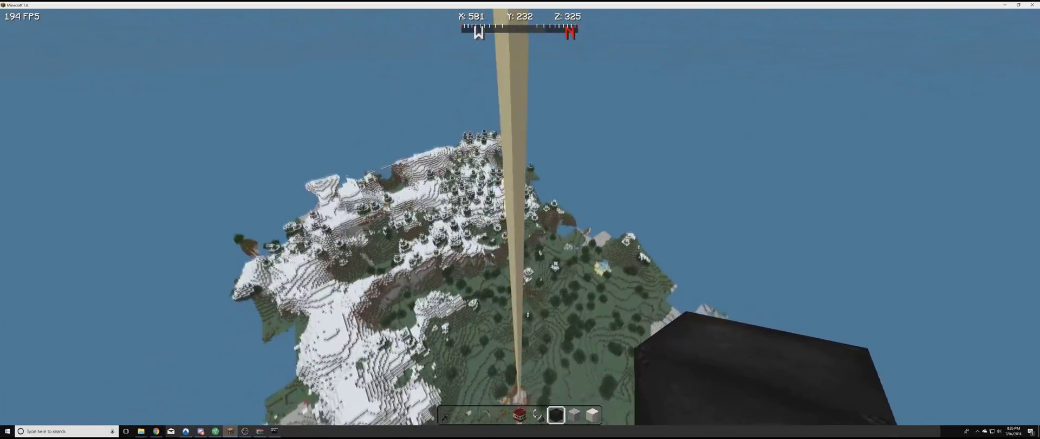
Drop away from the sand pillar and circle back up to view its full height from a distance
{"action": "key", "text": "shift"}
{"action": "key", "text": "a"}
{"action": "key", "text": "s"}
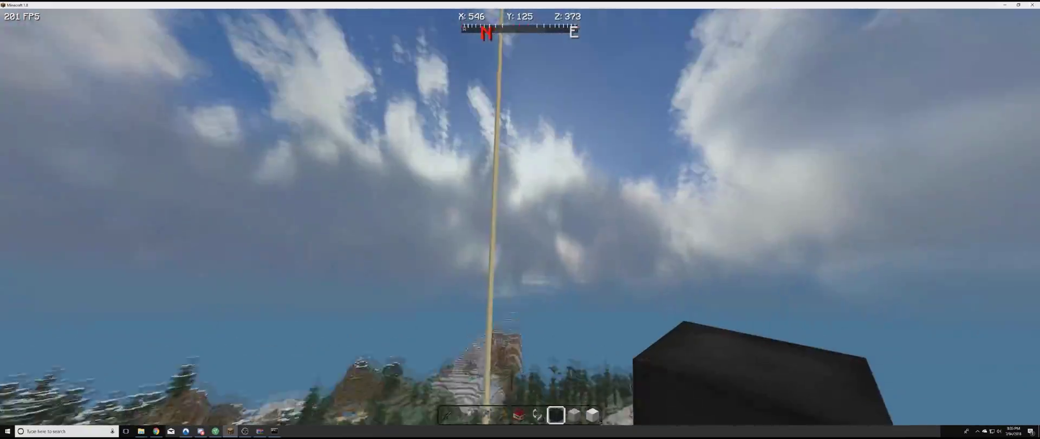
{"action": "key", "text": "space"}
{"action": "key", "text": "d"}
{"action": "key", "text": "w"}
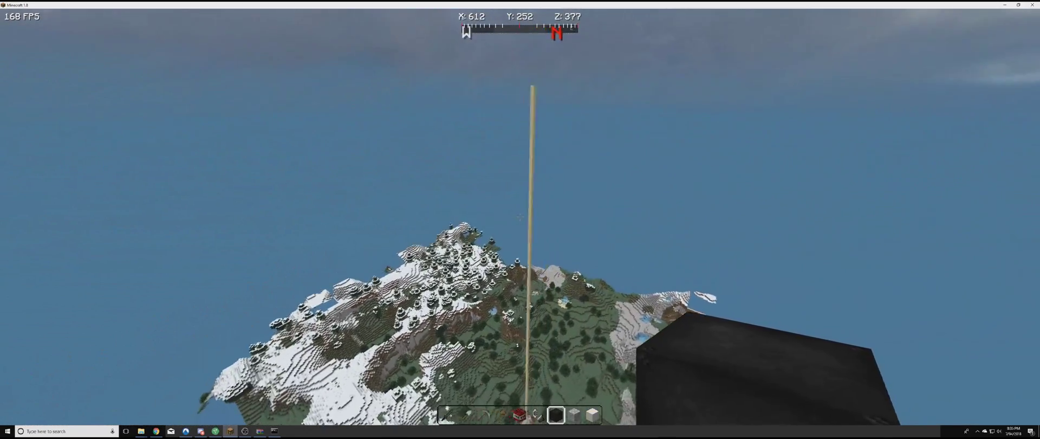